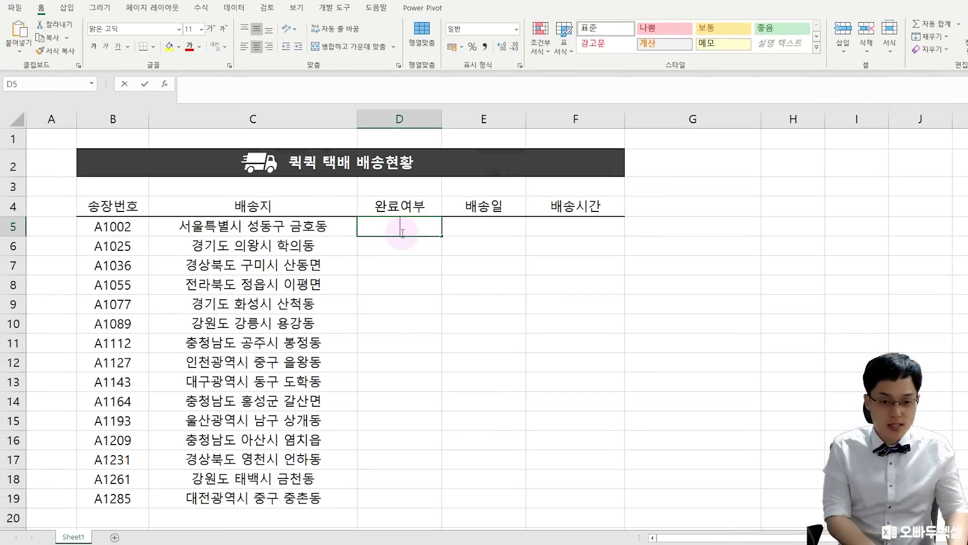
Step: Mark deliveries as complete by entering O in every other row of the 완료여부 column, including invoices A1002 and A1036
key(Return)
key(Return)
text(O)
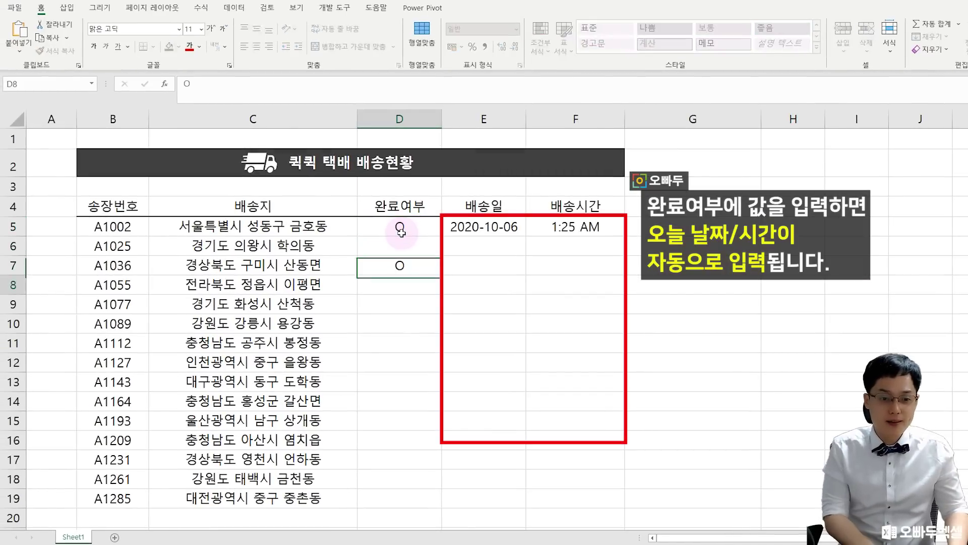
key(Return)
key(Return)
text(PO)
key(Return)
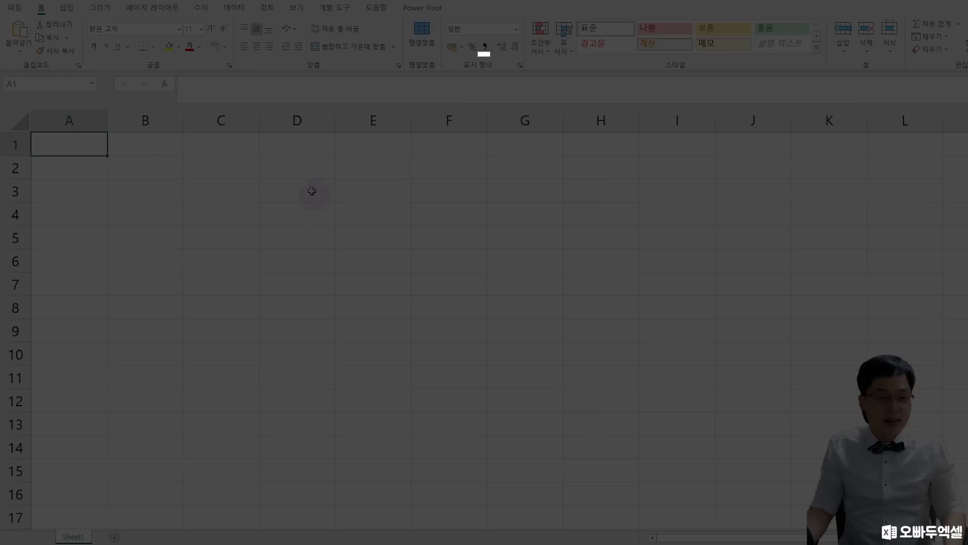
Step: Insert today's date as a fixed value in D3 and the current time in D4 of the blank sheet
click(305, 185)
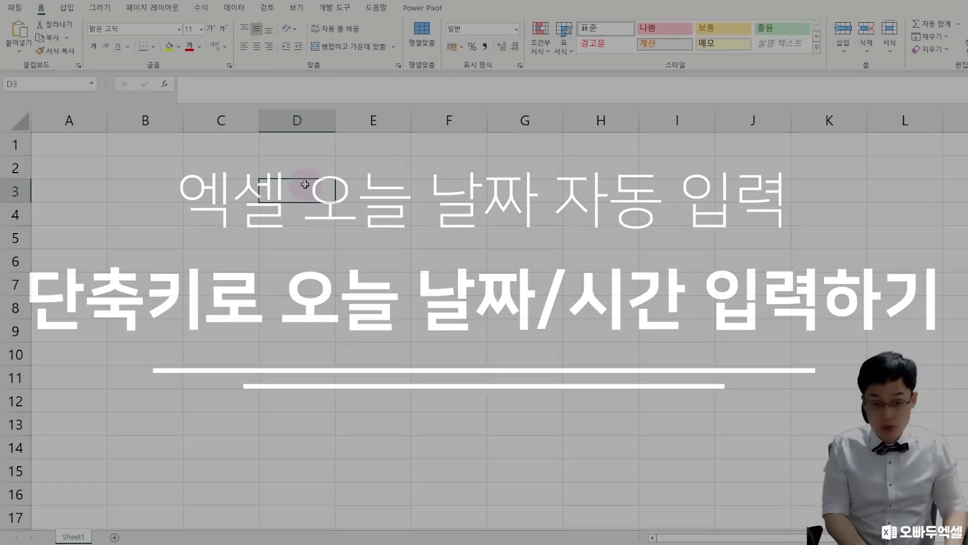
key(ctrl+semicolon)
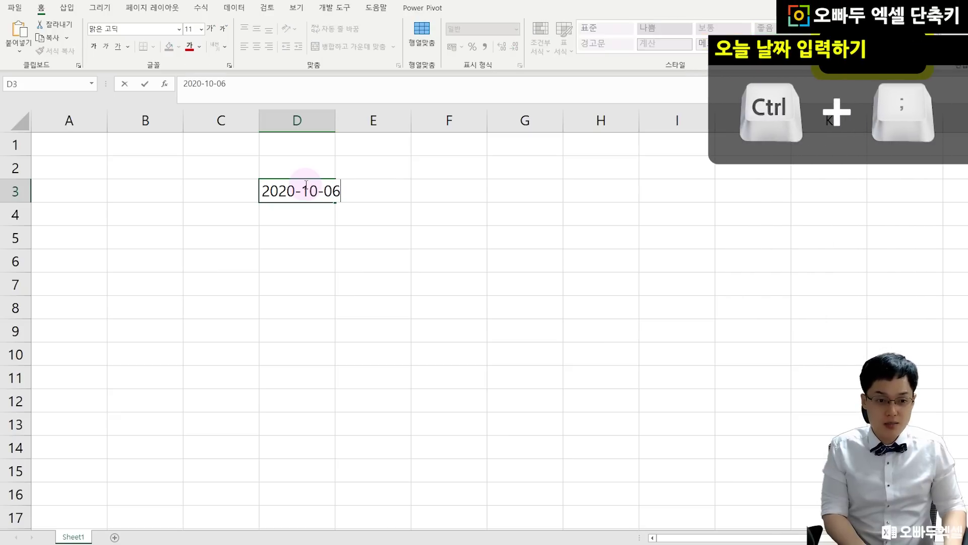
key(Return)
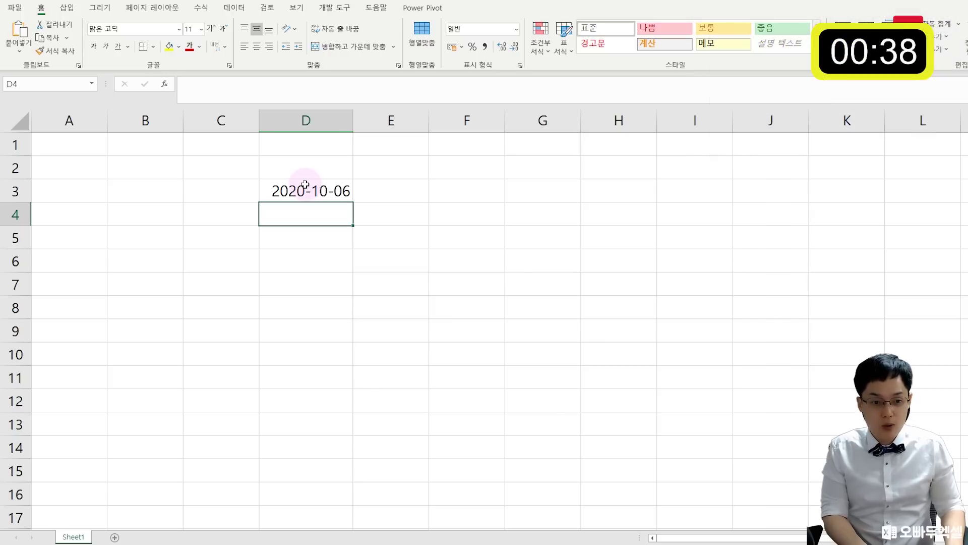
key(ctrl+shift+semicolon)
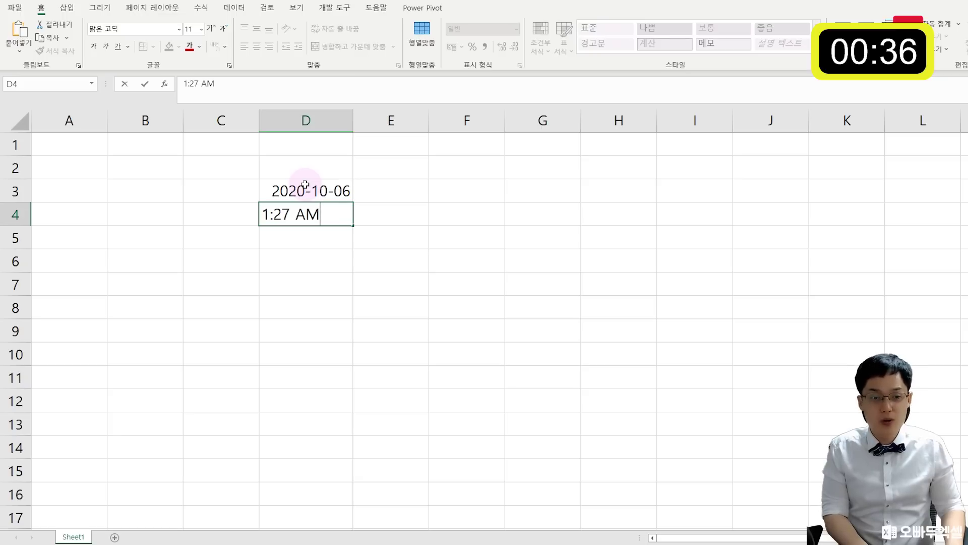
key(Return)
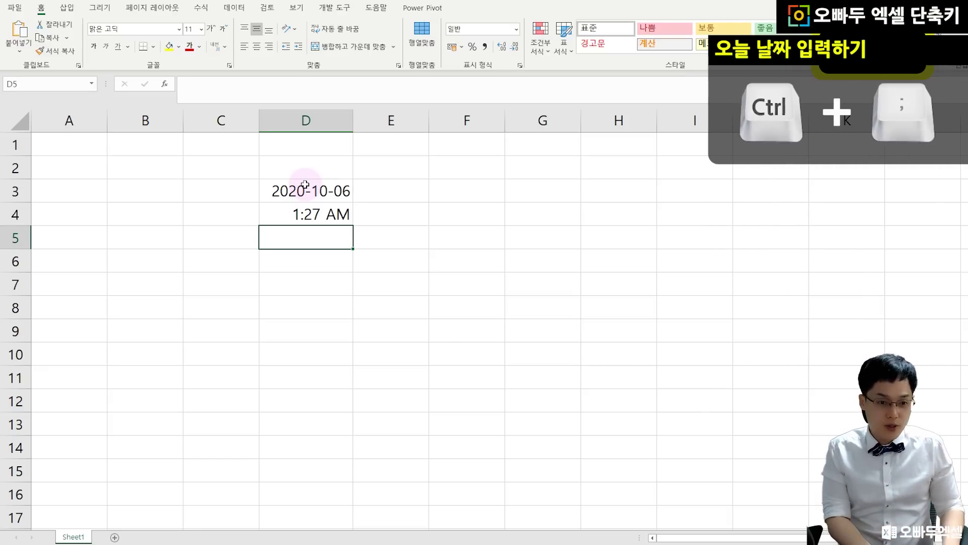
Step: Insert today's date and the current time together in D5, separated by a space
key(ctrl+semicolon)
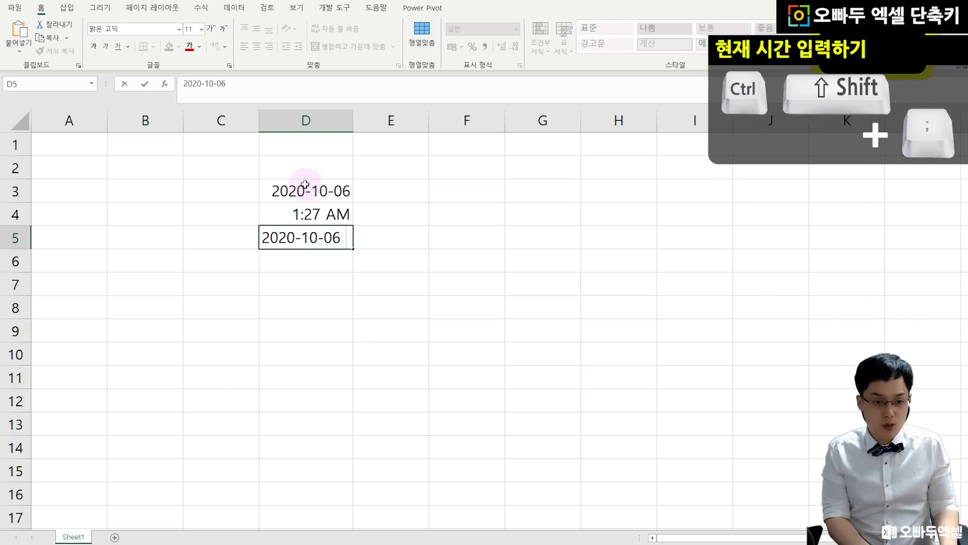
key(ctrl+shift+semicolon)
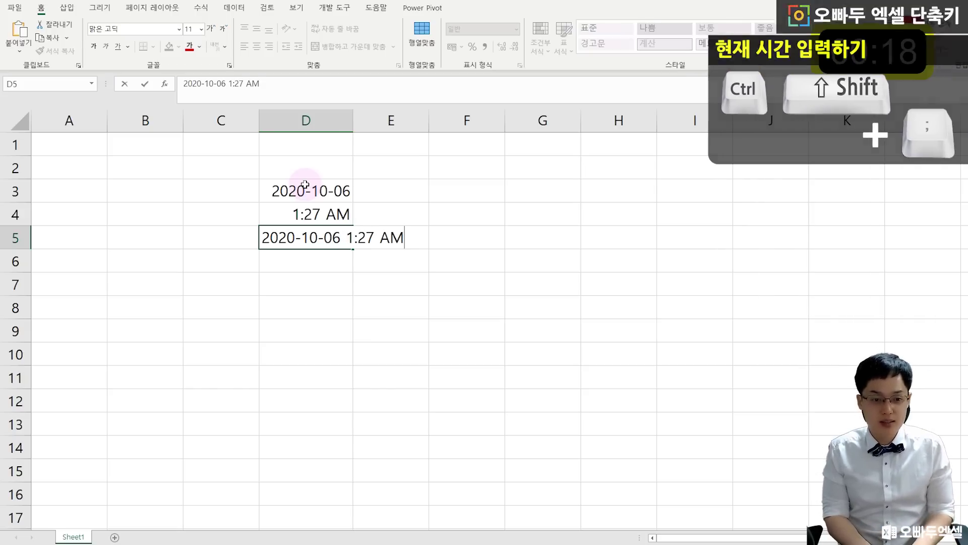
key(Return)
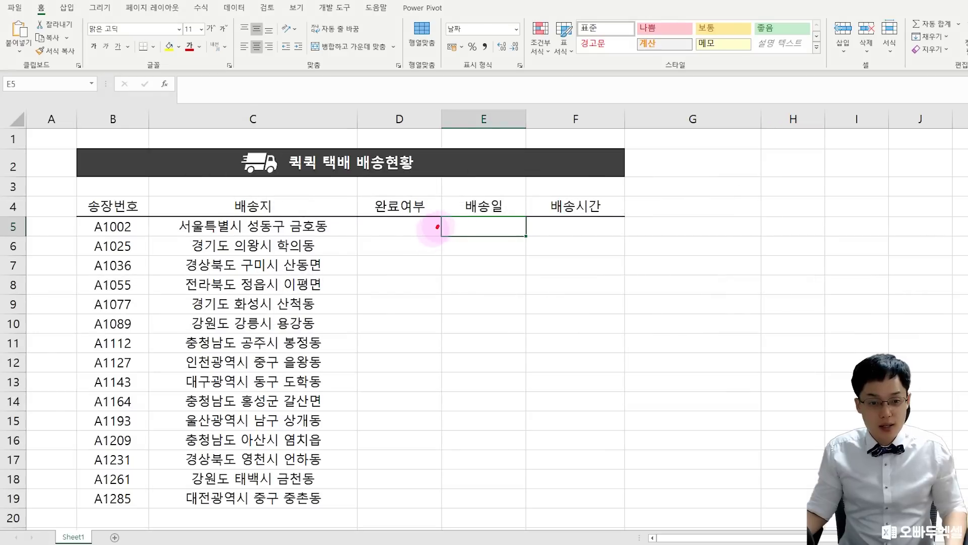
mouse_move(439, 226)
mouse_down()
mouse_move(417, 238)
mouse_move(356, 217)
mouse_move(378, 180)
mouse_move(431, 192)
mouse_move(435, 230)
mouse_up()
mouse_move(522, 228)
mouse_down()
mouse_move(497, 241)
mouse_move(453, 215)
mouse_move(503, 179)
mouse_move(528, 229)
mouse_up()
mouse_move(482, 188)
mouse_down()
mouse_move(487, 221)
mouse_move(523, 184)
mouse_up()
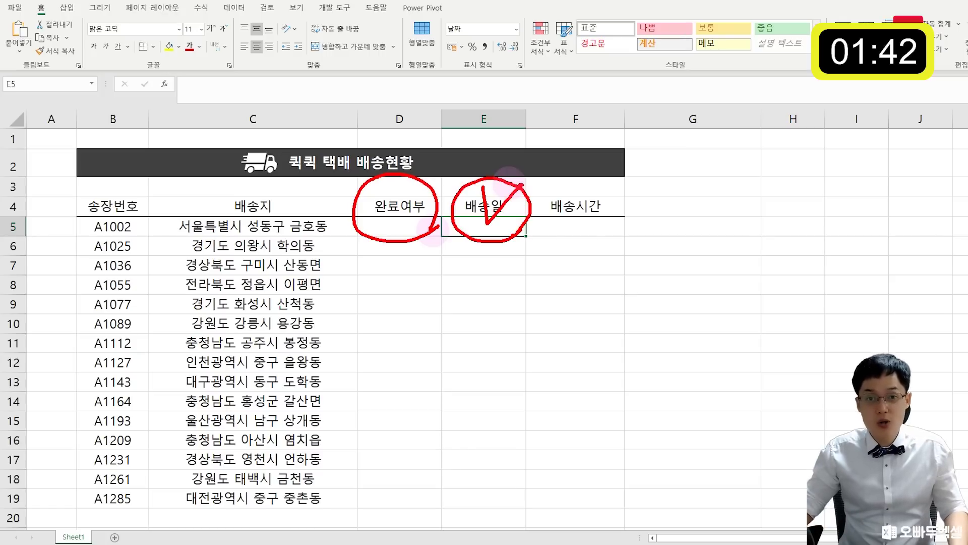
key(Escape)
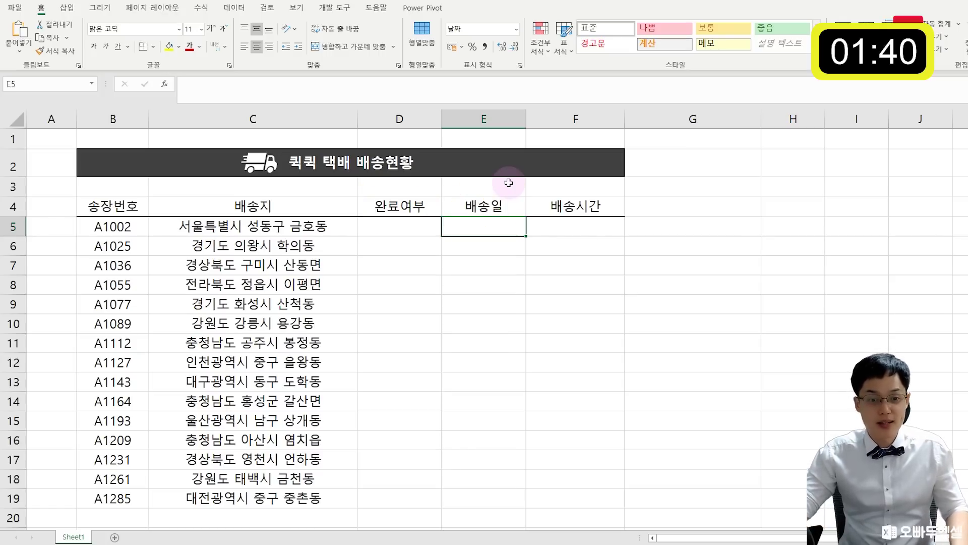
Step: Begin an IF formula in E5 of the 배송일 column that tests whether the completion cell is filled: =if(D5<>"",
text(=)
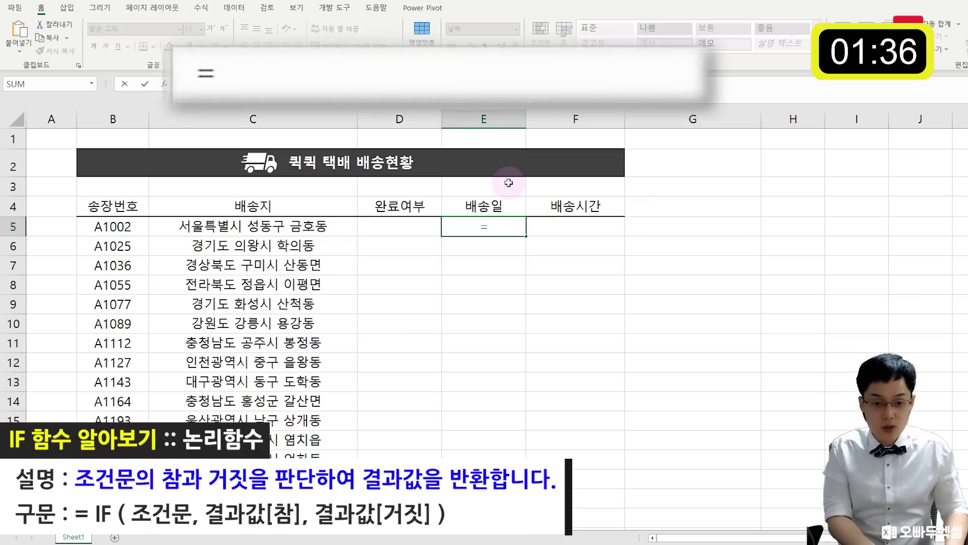
text(if()
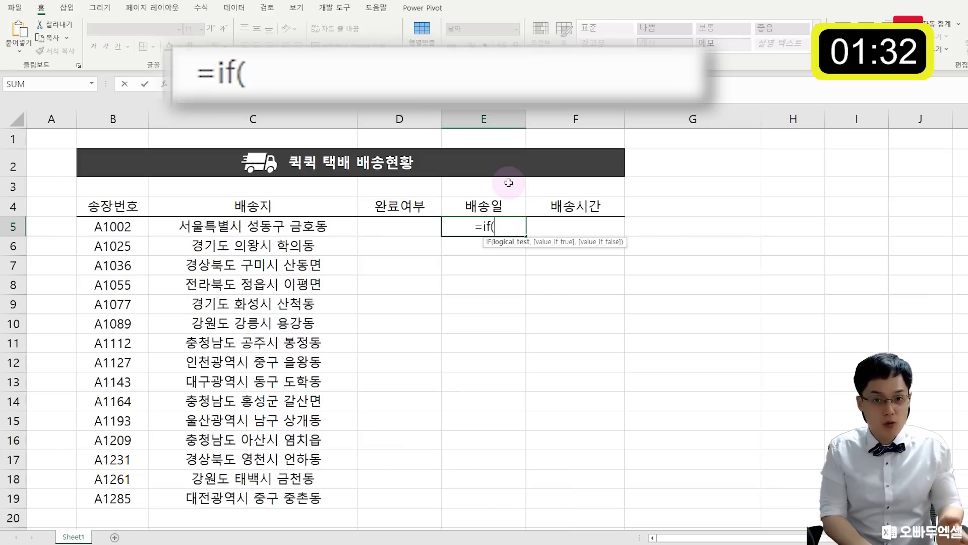
click(415, 225)
text(<)
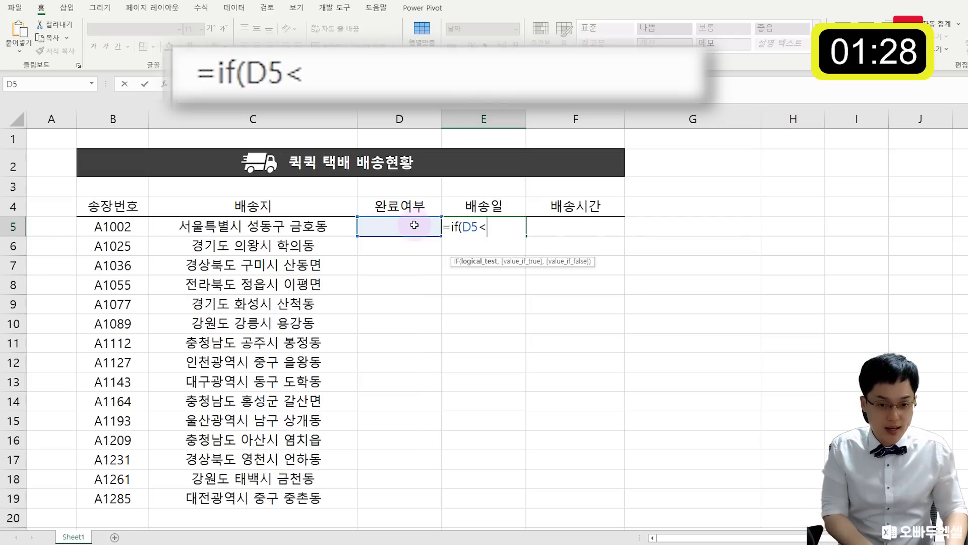
text(>"",)
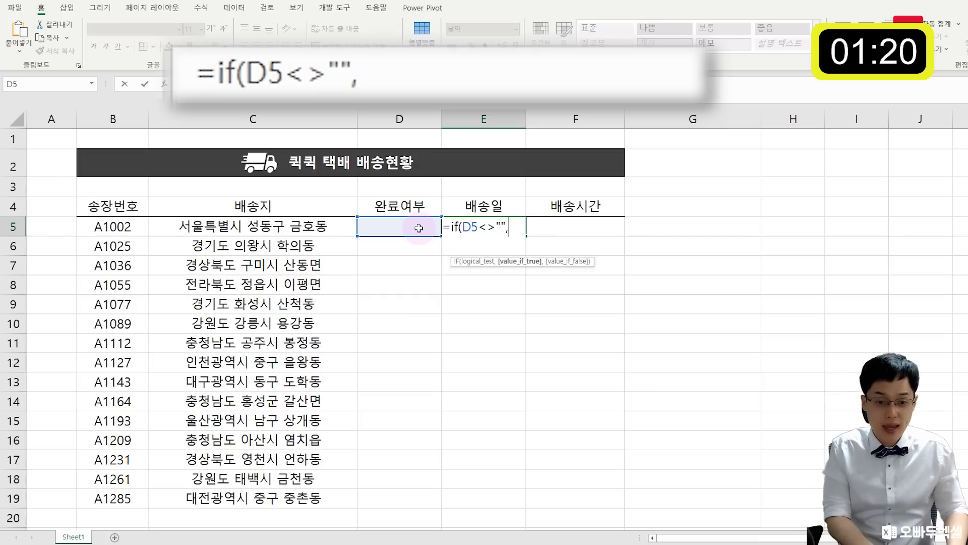
Step: Nest a second IF as the true result of the E5 formula, testing whether the date cell is empty: if(e5="",
text(if()
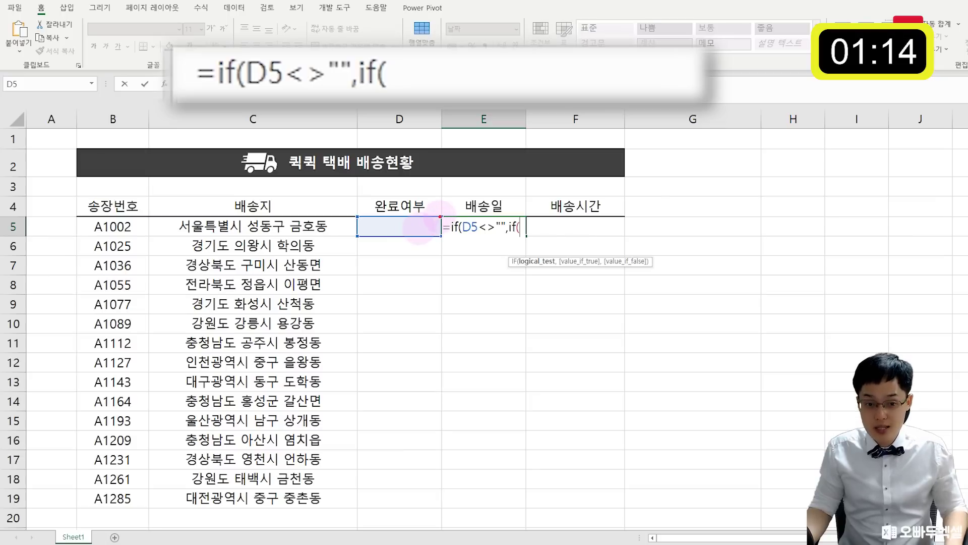
mouse_move(512, 201)
mouse_down()
mouse_move(518, 222)
mouse_move(524, 197)
mouse_move(552, 190)
mouse_move(556, 179)
mouse_up()
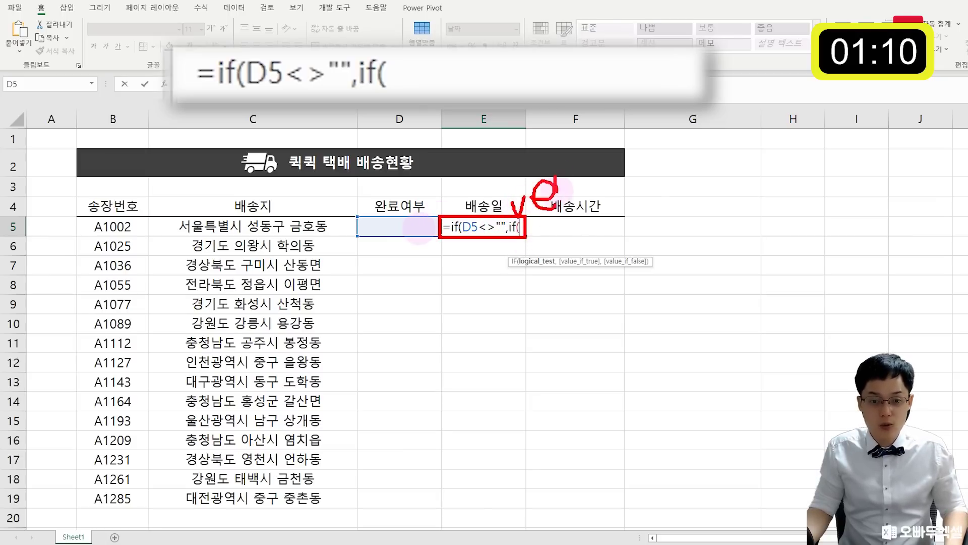
key(Escape)
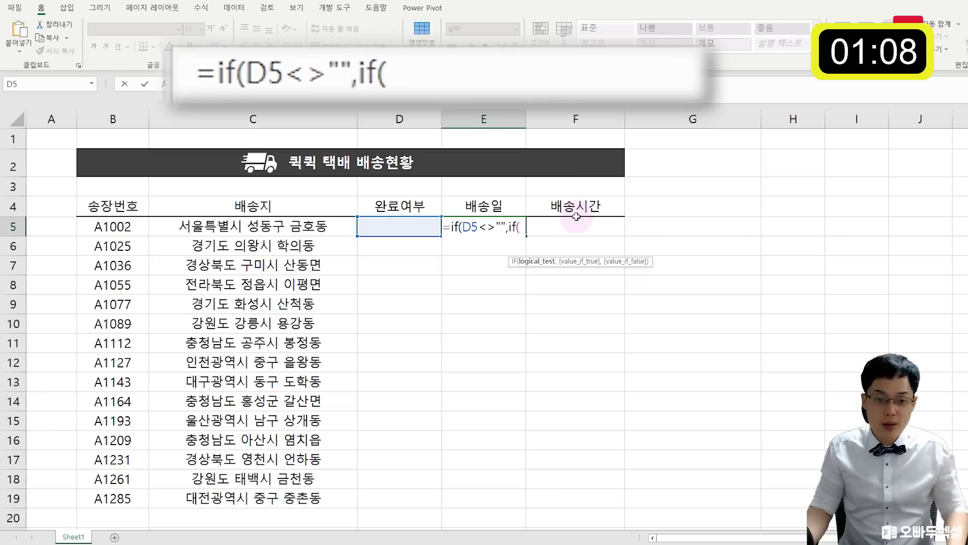
text(e5)
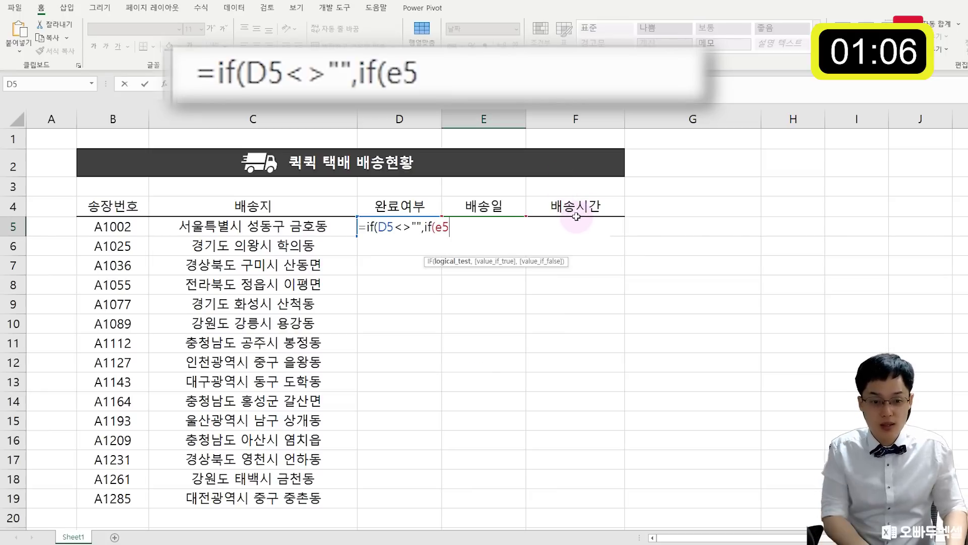
text(="")
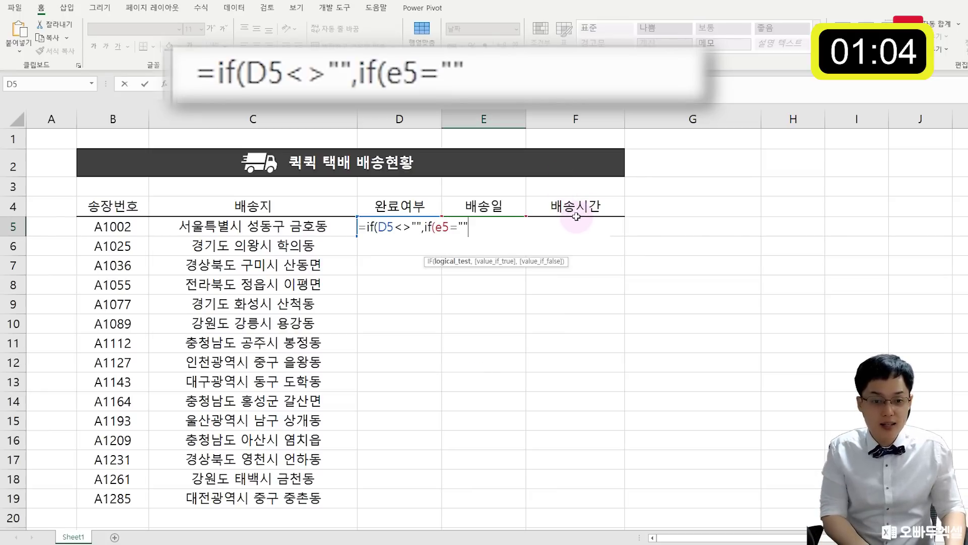
text(,)
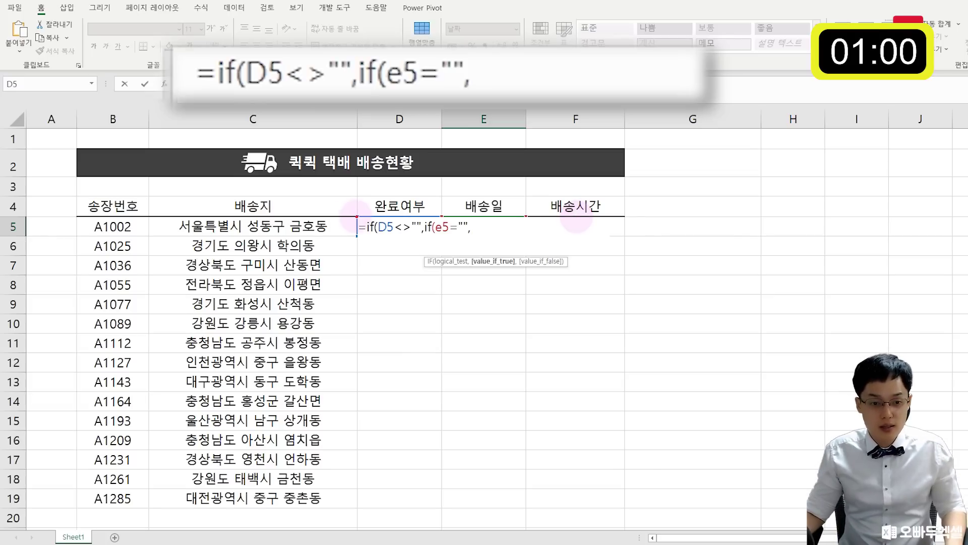
mouse_move(356, 217)
mouse_down()
mouse_move(399, 236)
mouse_move(447, 235)
mouse_move(396, 236)
mouse_move(411, 238)
mouse_move(421, 222)
mouse_up()
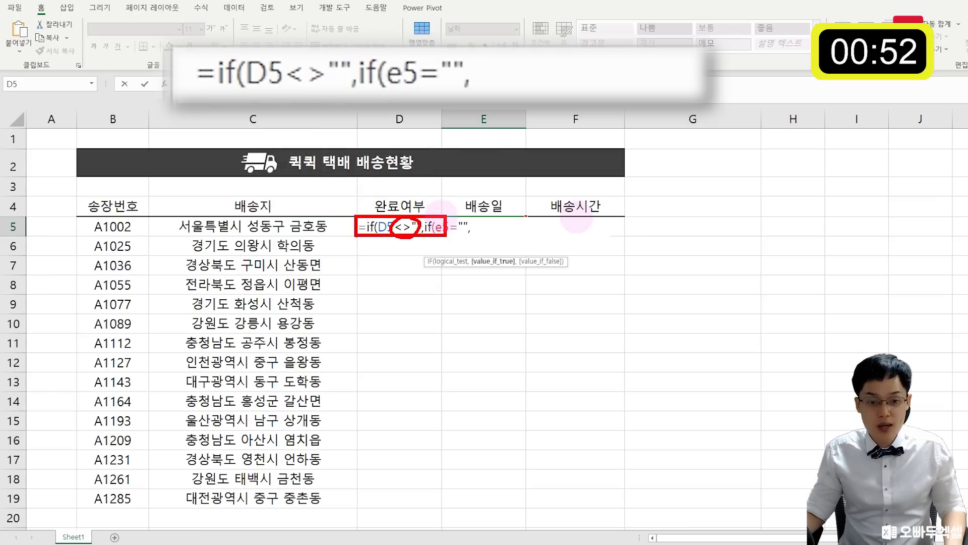
mouse_move(440, 217)
mouse_down()
mouse_move(461, 232)
mouse_move(525, 236)
mouse_up()
mouse_move(458, 207)
mouse_down()
mouse_move(549, 179)
mouse_move(544, 211)
mouse_move(617, 184)
mouse_move(600, 222)
mouse_up()
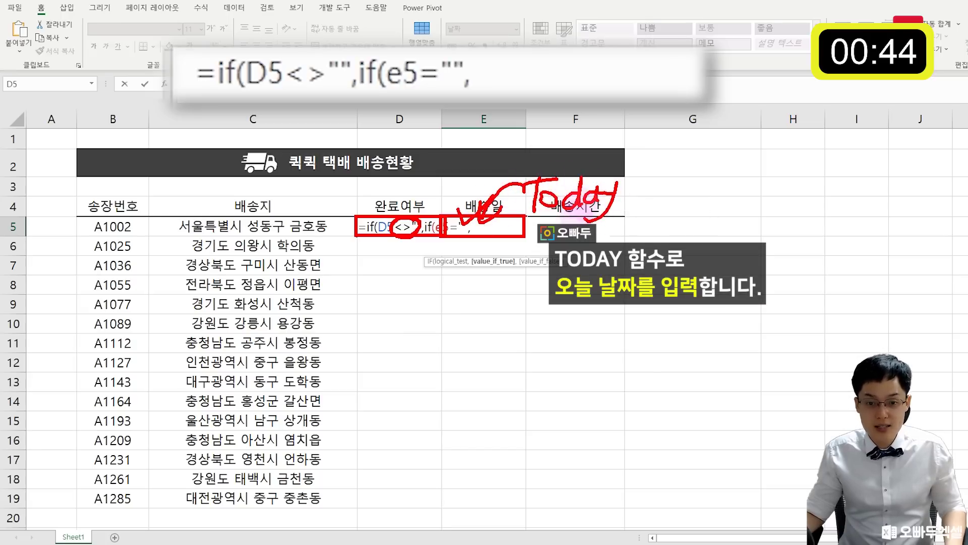
key(Escape)
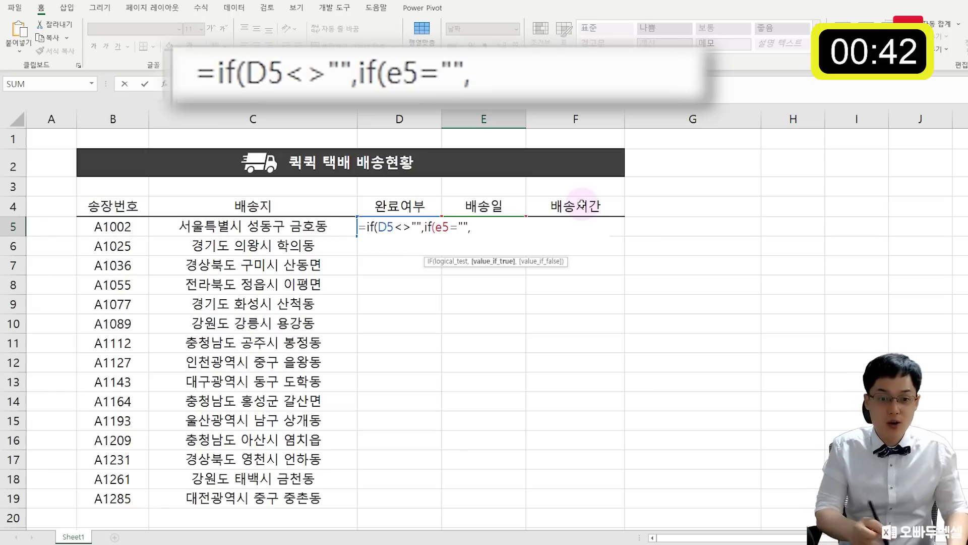
Step: Add today() as the true result of the nested IF in the E5 formula
text(tdo)
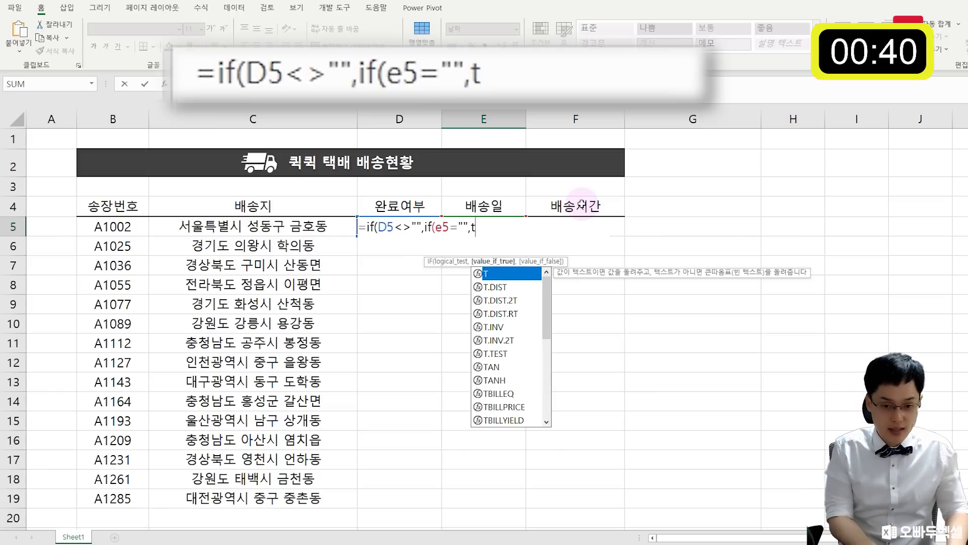
key(BackSpace)
key(BackSpace)
text(oday)
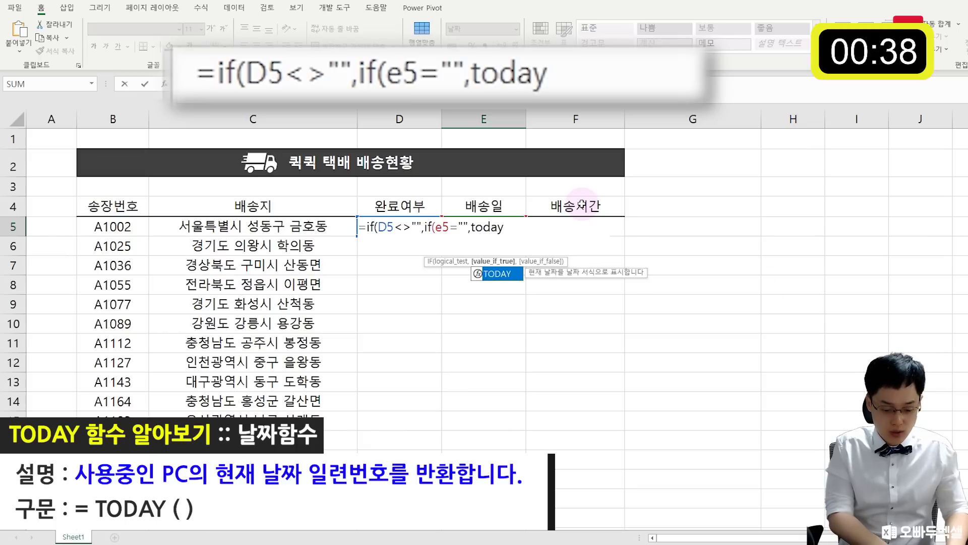
text((),)
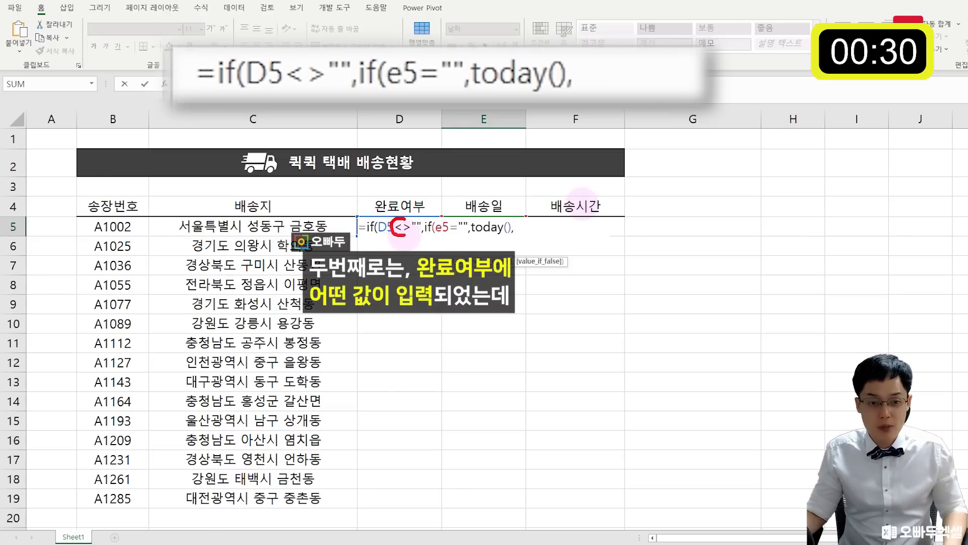
drag(403, 235, 408, 221)
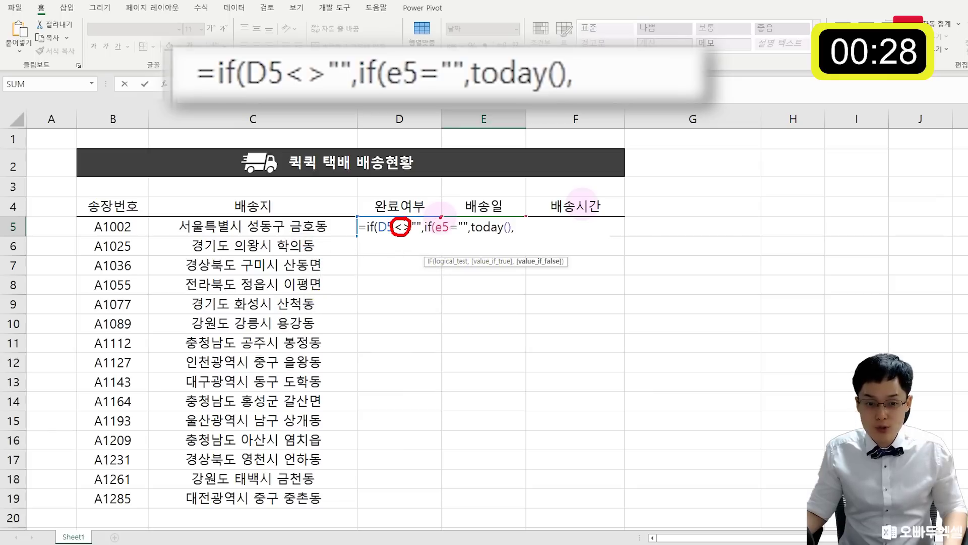
mouse_move(441, 215)
mouse_down()
mouse_move(485, 237)
mouse_move(522, 237)
mouse_up()
mouse_move(475, 216)
mouse_down()
mouse_move(485, 233)
mouse_move(473, 233)
mouse_move(520, 201)
mouse_up()
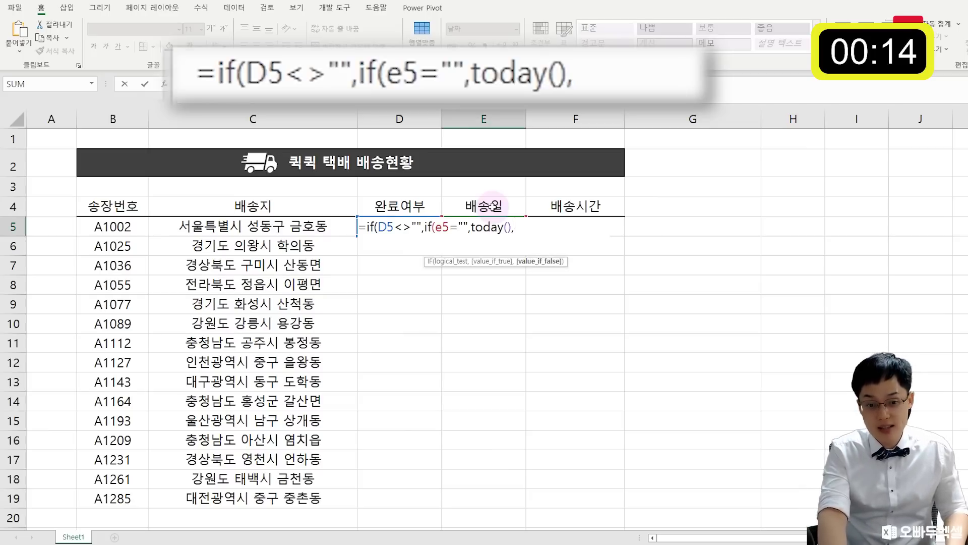
Step: Complete the E5 formula with e5 as the nested false result and "" as the outer false result
text(e5)
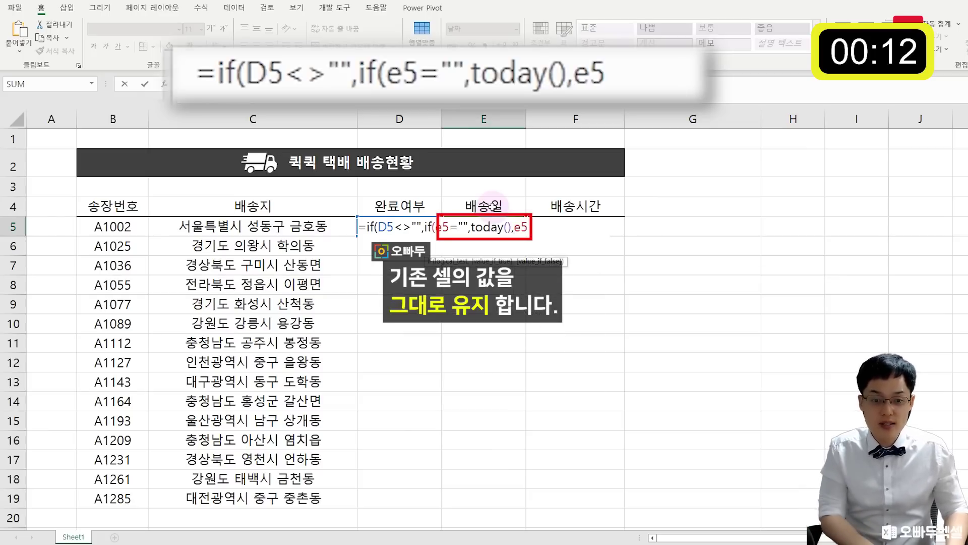
text(),")
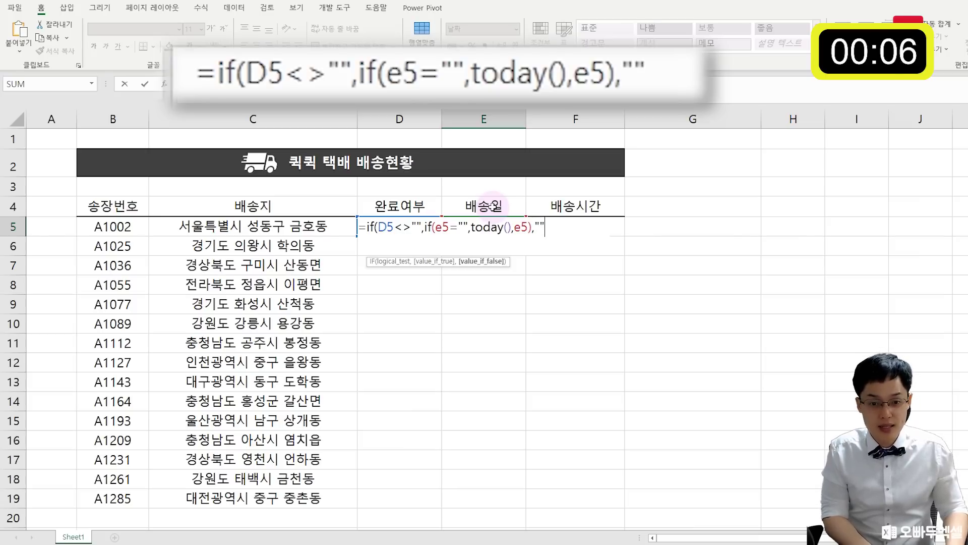
text("))
click(517, 241)
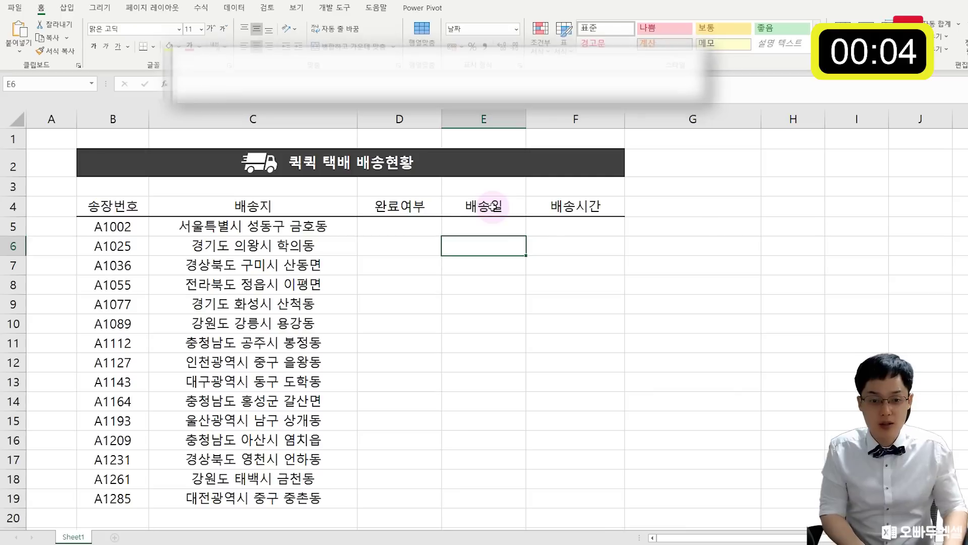
Step: Fill the E5 date formula down the 배송일 column through row 19
click(518, 227)
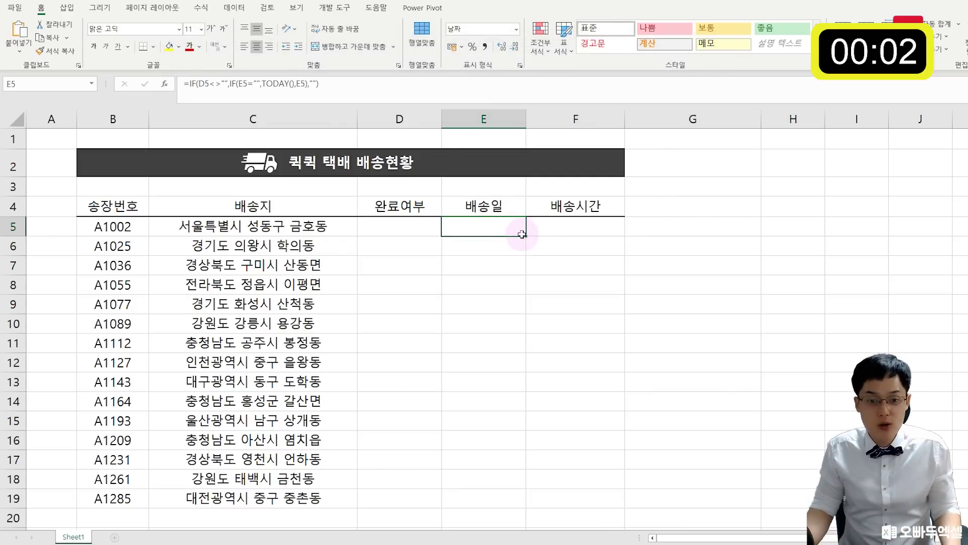
drag(526, 236, 521, 501)
click(482, 272)
click(475, 233)
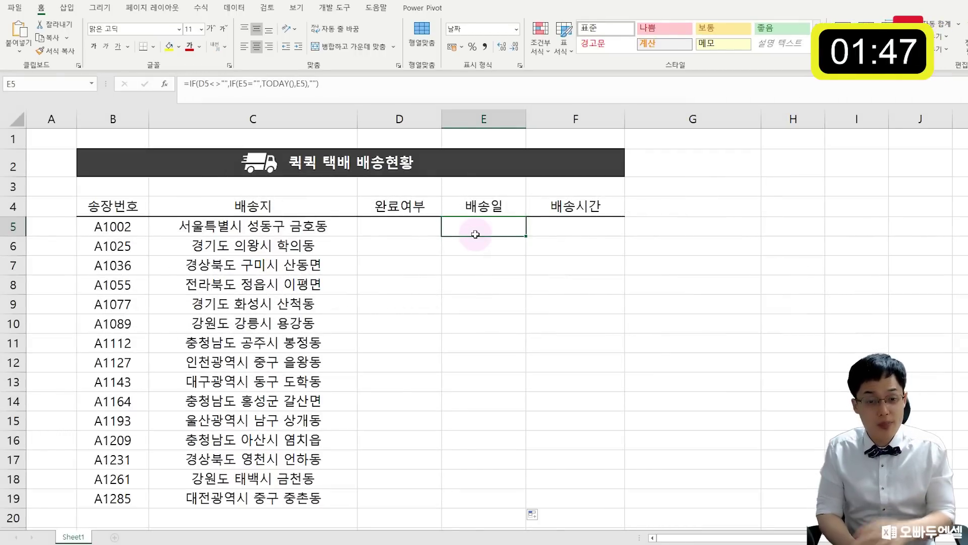
Step: Examine the E5 formula for its reference to its own cell, leaving the formula unedited
double_click(476, 232)
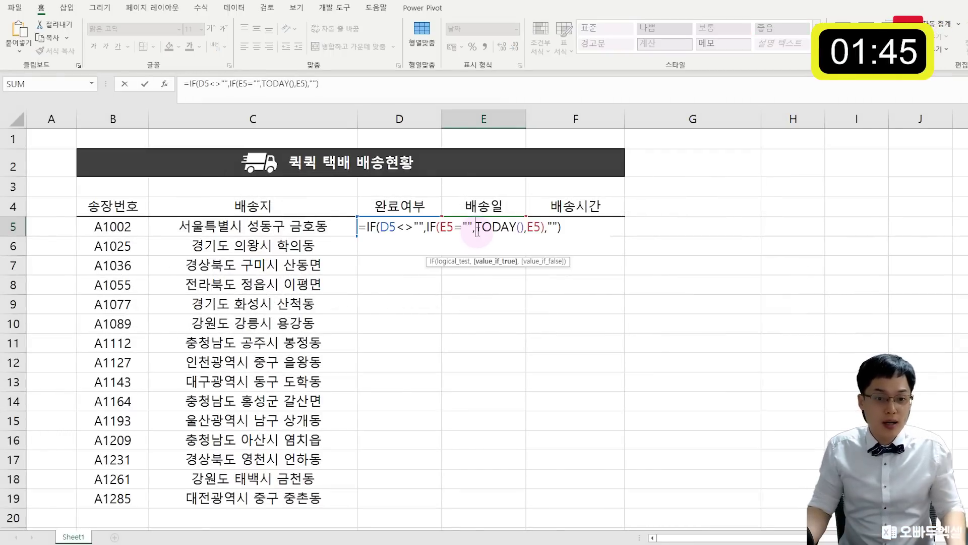
mouse_move(446, 242)
mouse_down()
mouse_move(427, 222)
mouse_move(438, 208)
mouse_move(474, 237)
mouse_move(529, 239)
mouse_move(539, 197)
mouse_move(485, 230)
mouse_up()
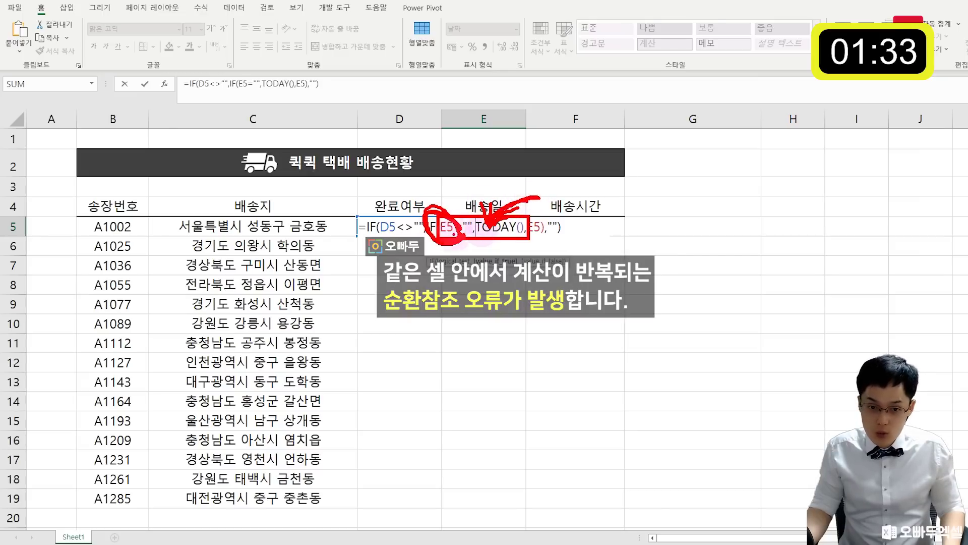
mouse_move(460, 237)
mouse_down()
mouse_move(446, 194)
mouse_move(505, 199)
mouse_move(472, 265)
mouse_move(446, 247)
mouse_up()
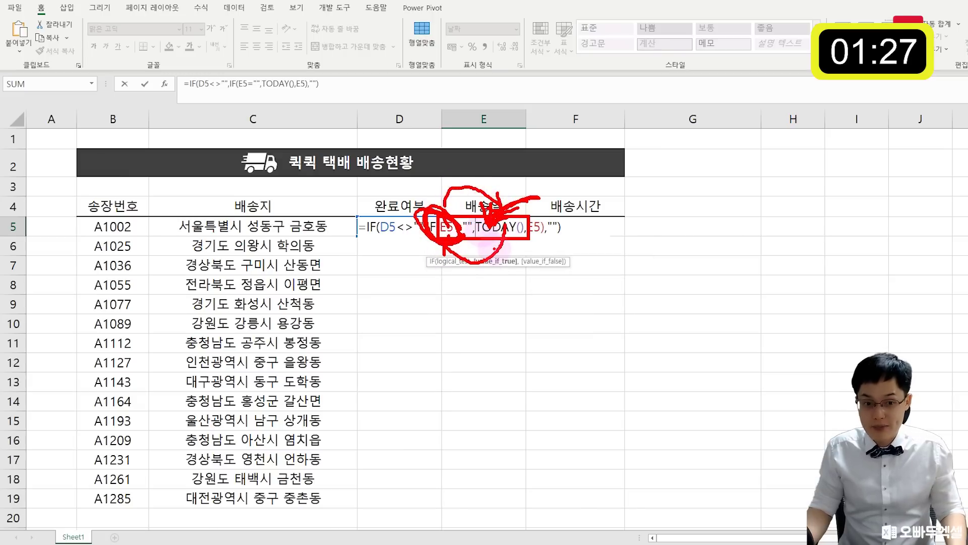
key(Escape)
key(Escape)
Step: Test the date formula by entering O in D5, dismiss the circular reference message, and clear D5
click(423, 225)
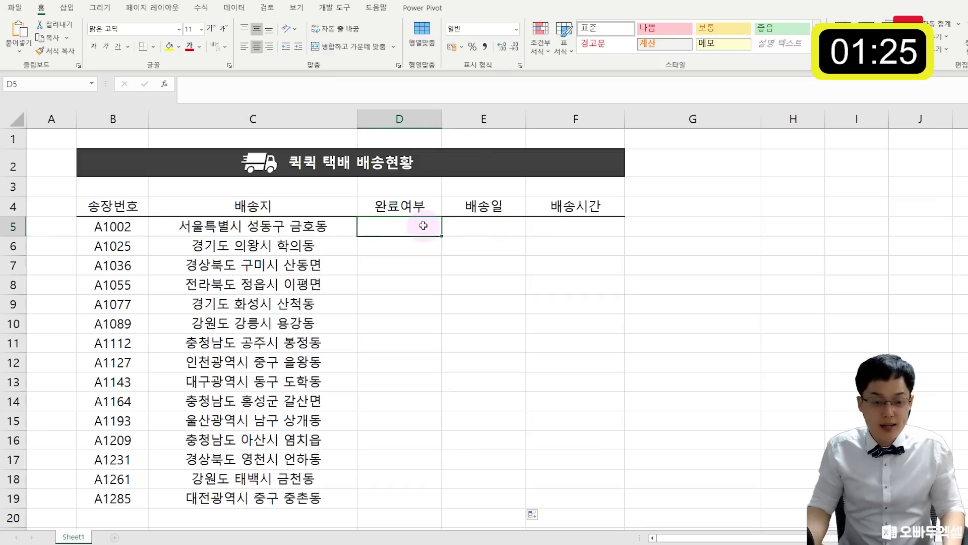
text(O)
key(Return)
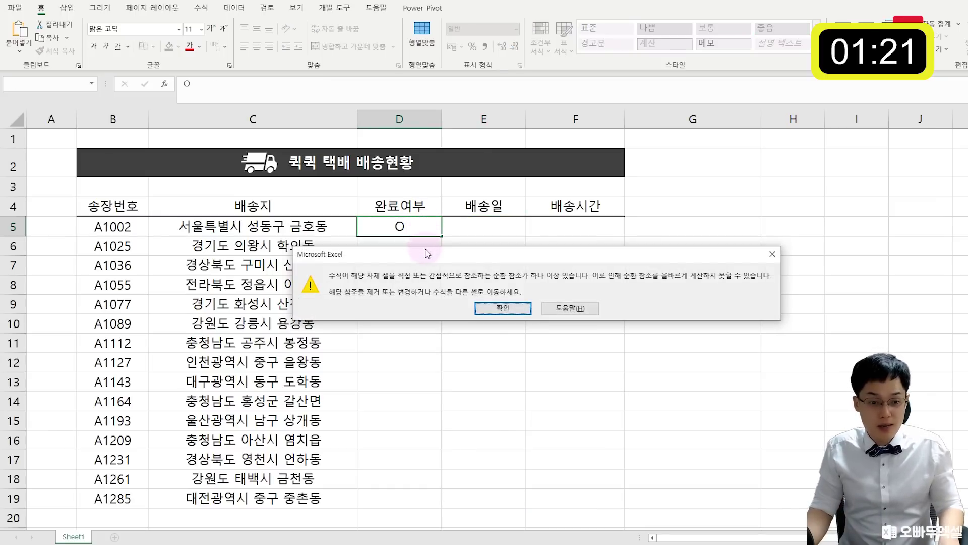
drag(487, 263, 593, 286)
drag(684, 283, 737, 291)
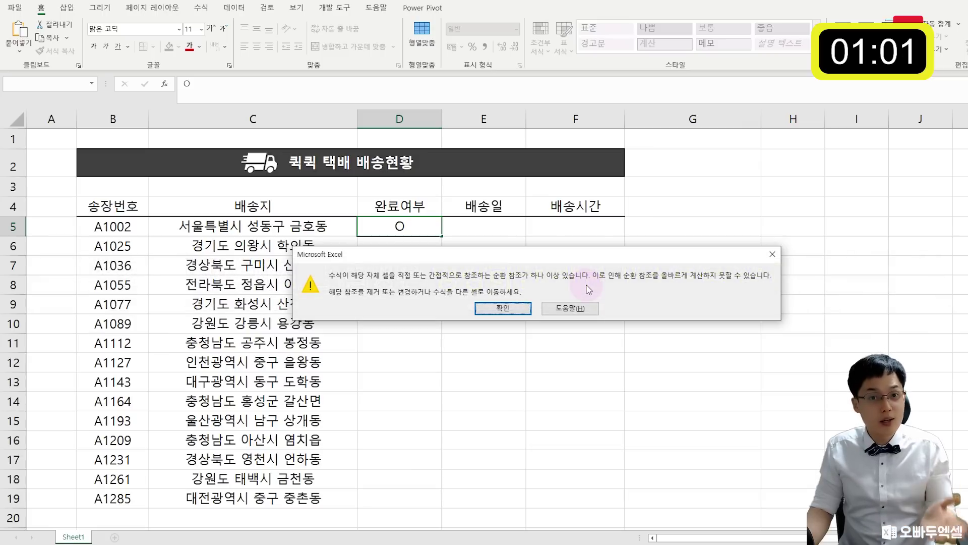
click(523, 310)
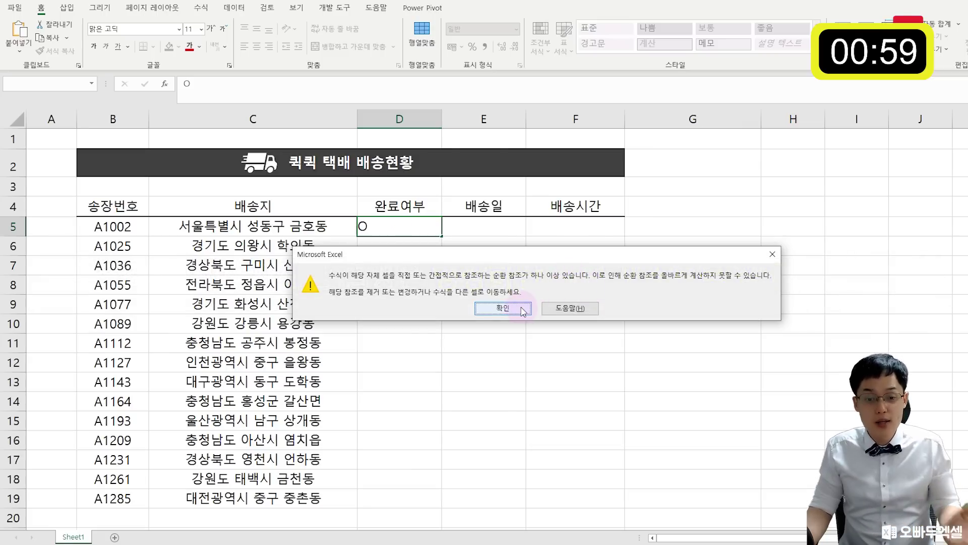
click(523, 310)
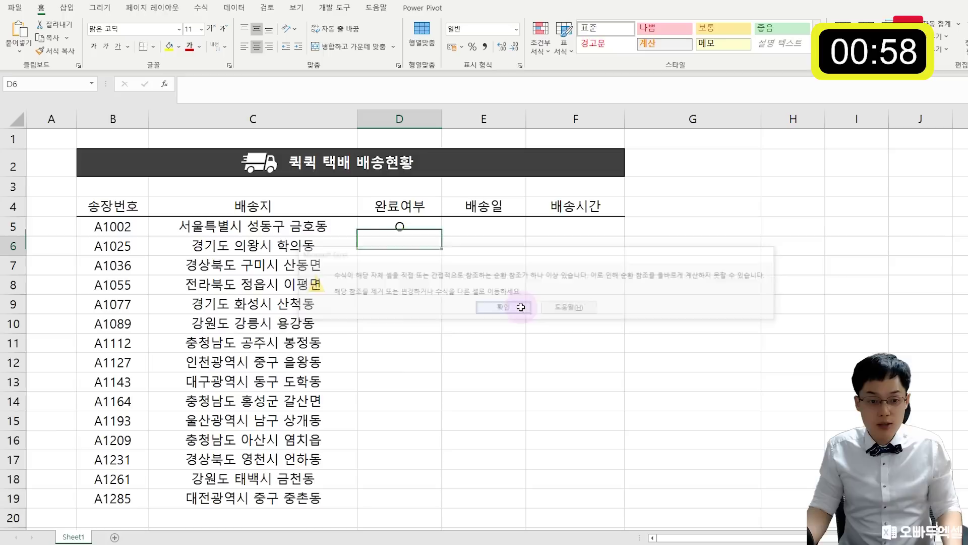
click(431, 230)
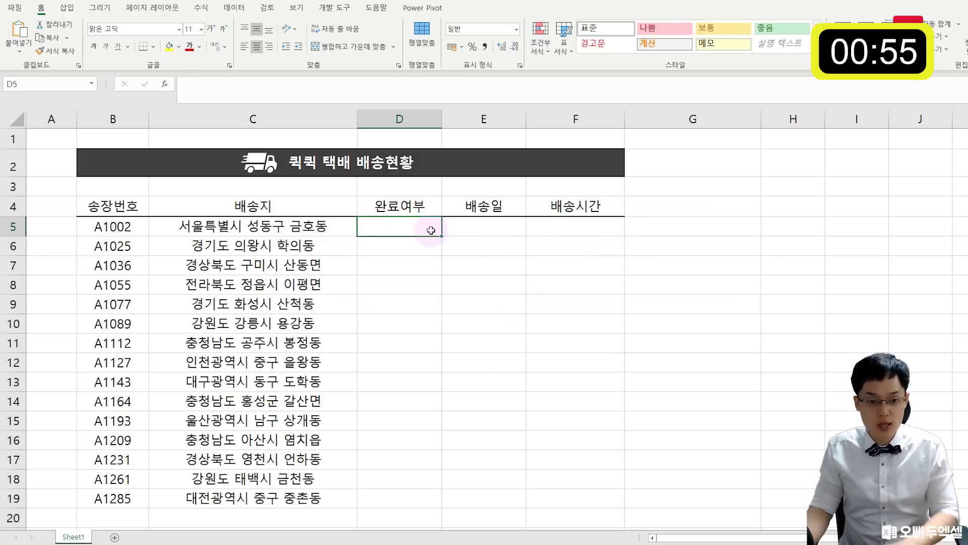
Step: Enable iterative calculation (반복 계산 사용) in the Excel formula options
click(14, 8)
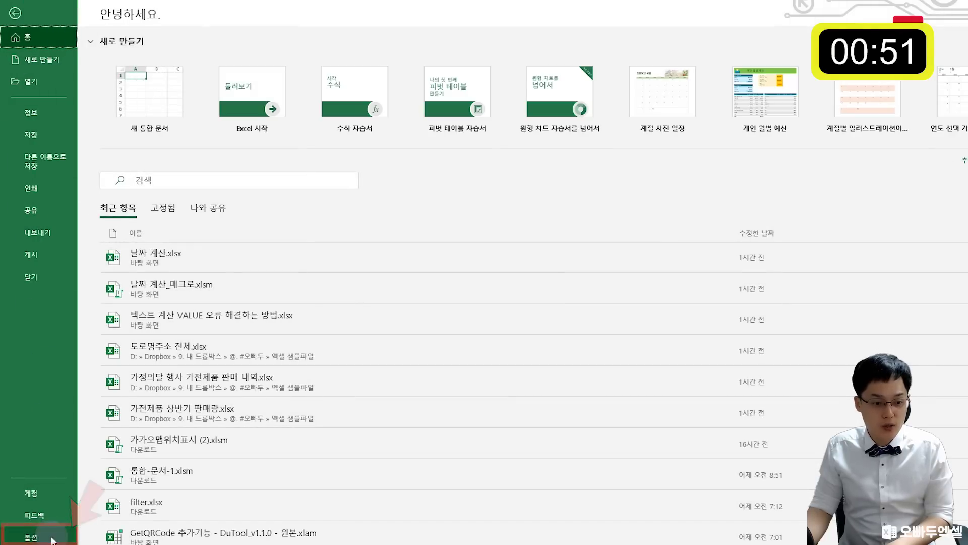
click(31, 537)
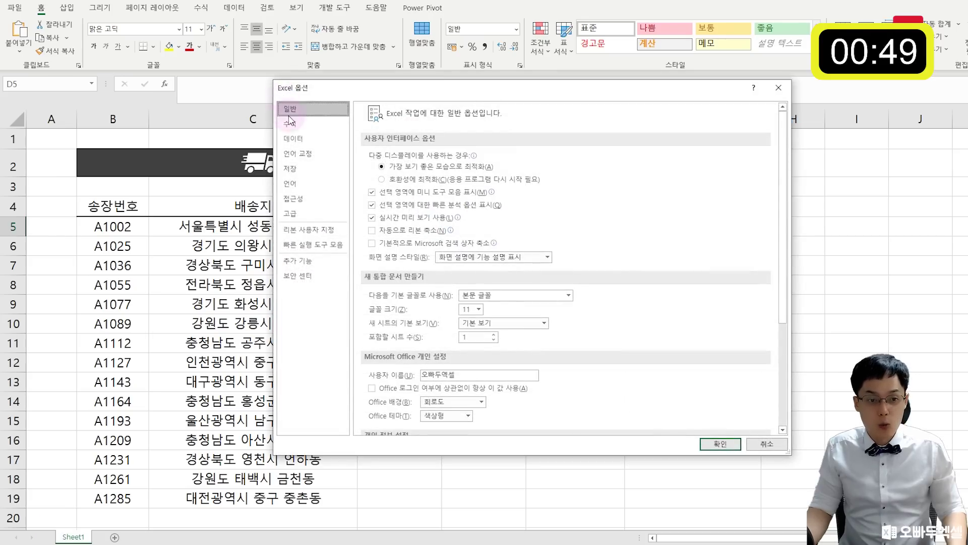
click(290, 123)
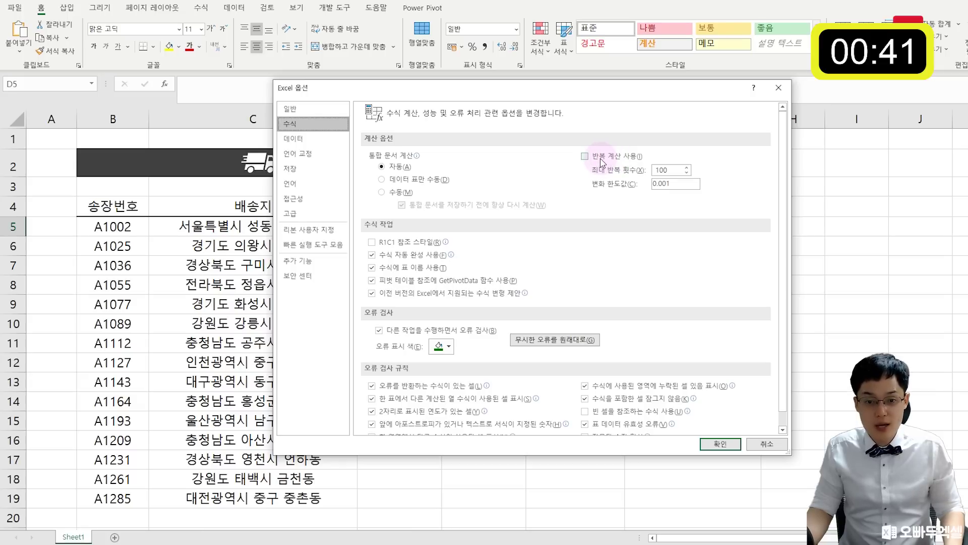
click(720, 444)
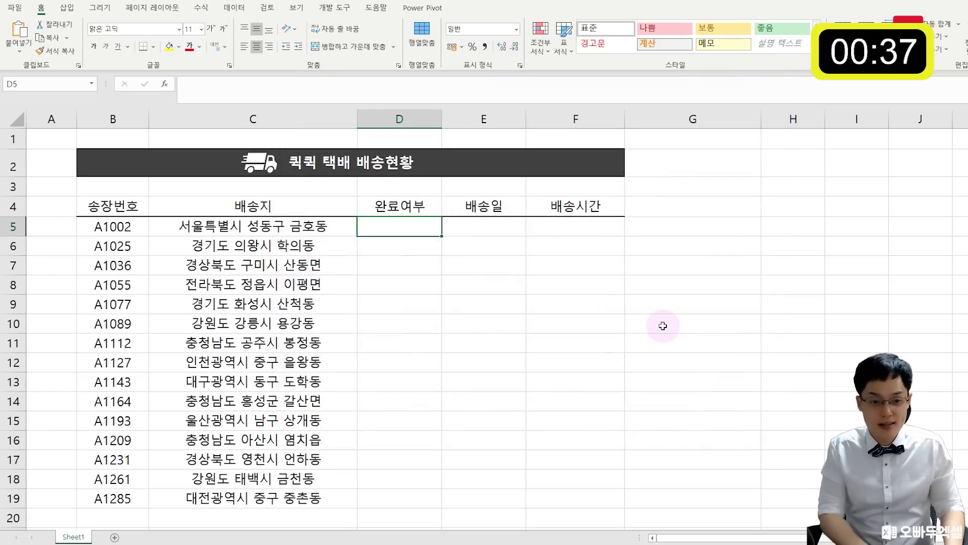
Step: Enter O as the completion mark in D5, D7 and D9 to test the automatic date
text(O)
key(Return)
key(Return)
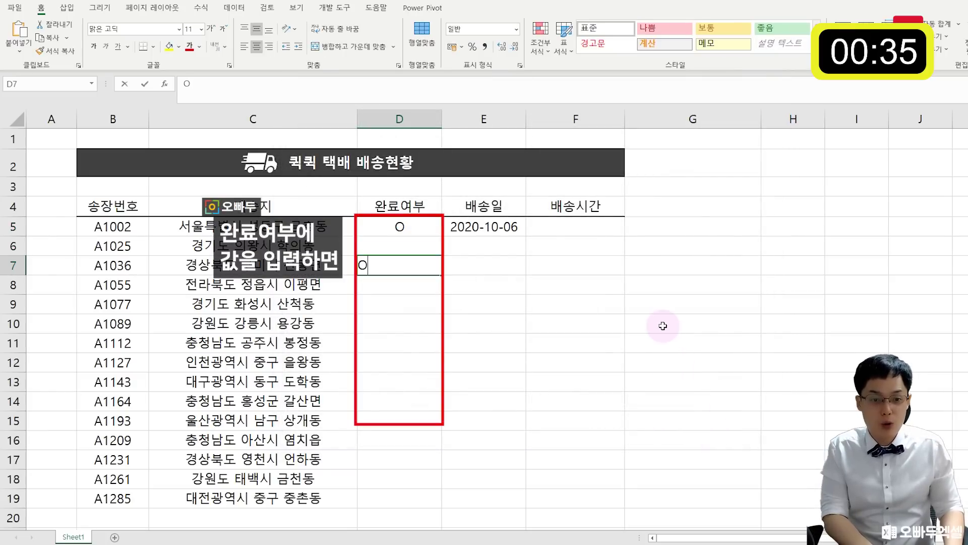
text(O)
key(Return)
key(Return)
text(O)
key(Return)
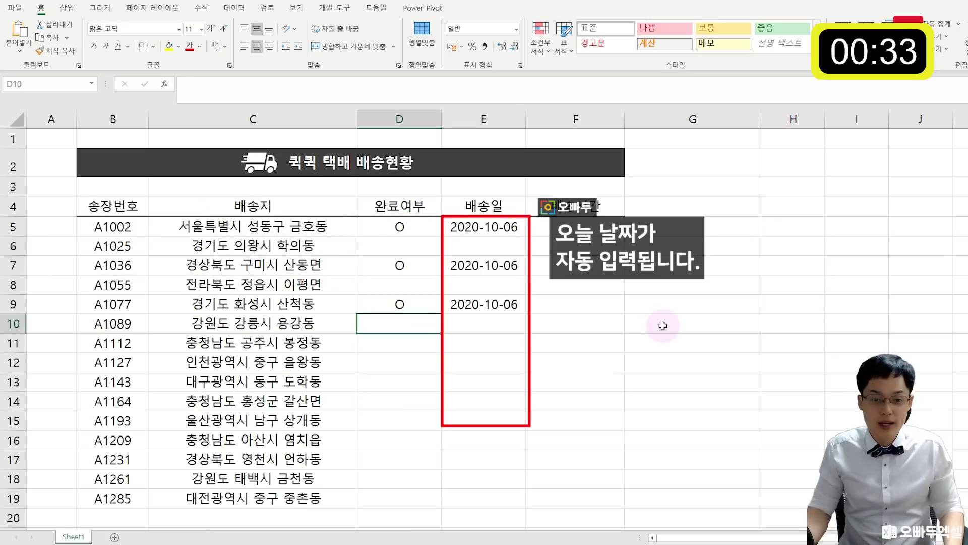
Step: Clear the completion marks from D9, D7 and D5
click(422, 305)
key(Delete)
click(420, 267)
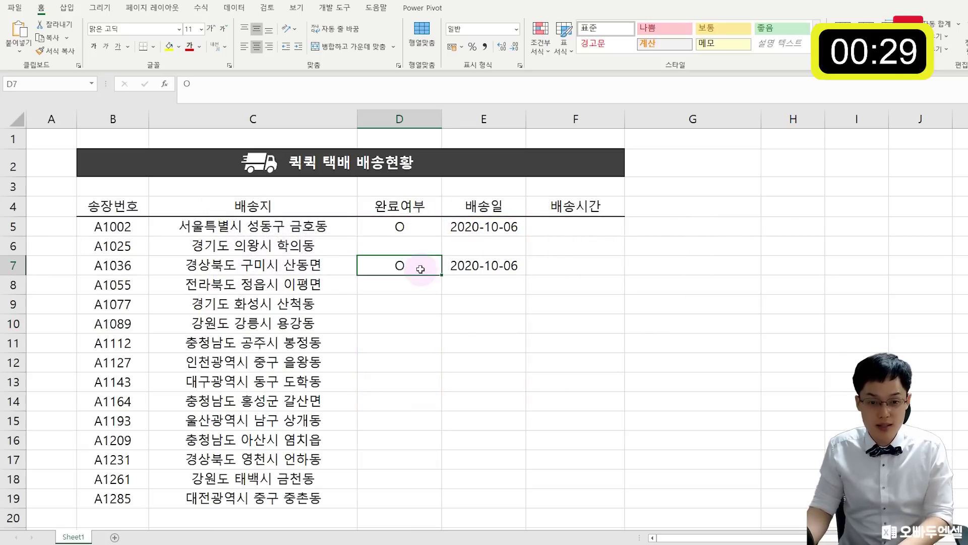
key(Delete)
click(418, 226)
key(Delete)
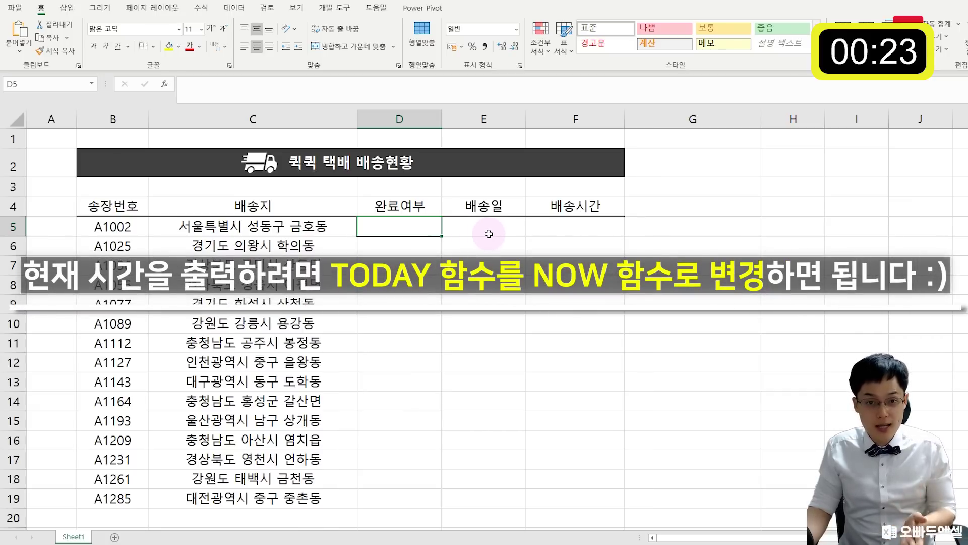
Step: Replace TODAY() with NOW() in the E5 formula and fill it down the 배송일 column through row 19
click(494, 230)
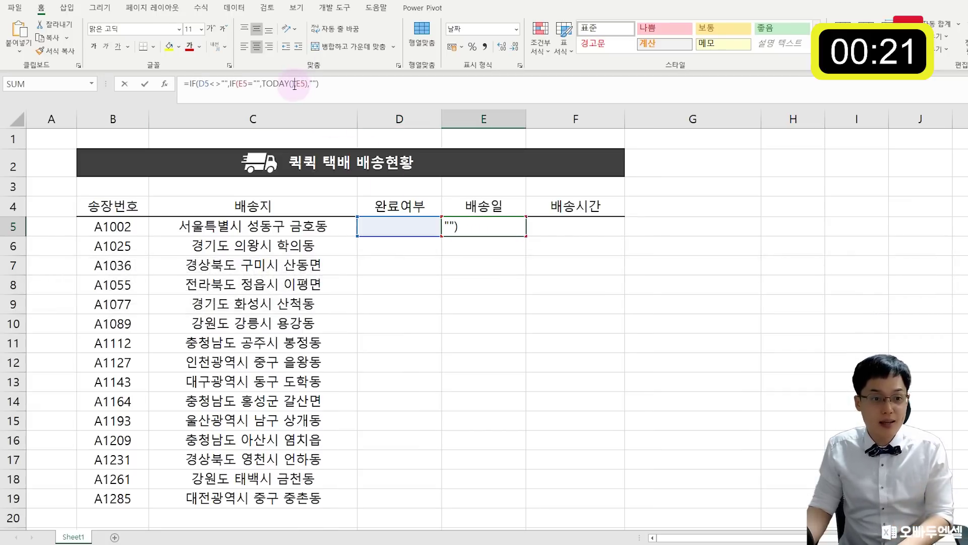
key(F2)
key(Left)
key(Left)
key(Left)
key(Left)
key(Left)
key(Left)
key(Left)
key(Left)
key(Left)
key(BackSpace)
key(BackSpace)
key(BackSpace)
key(BackSpace)
key(BackSpace)
key(BackSpace)
text(now()
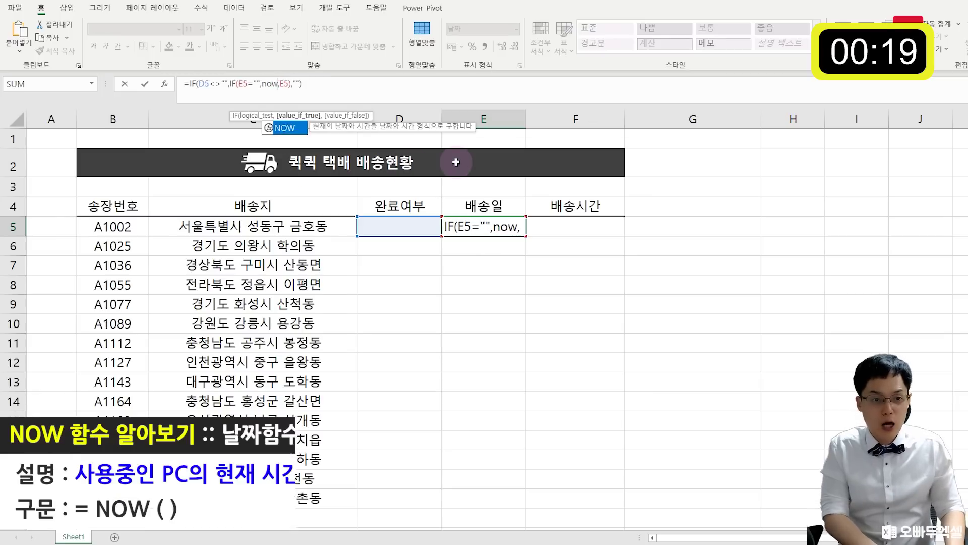
key(Right)
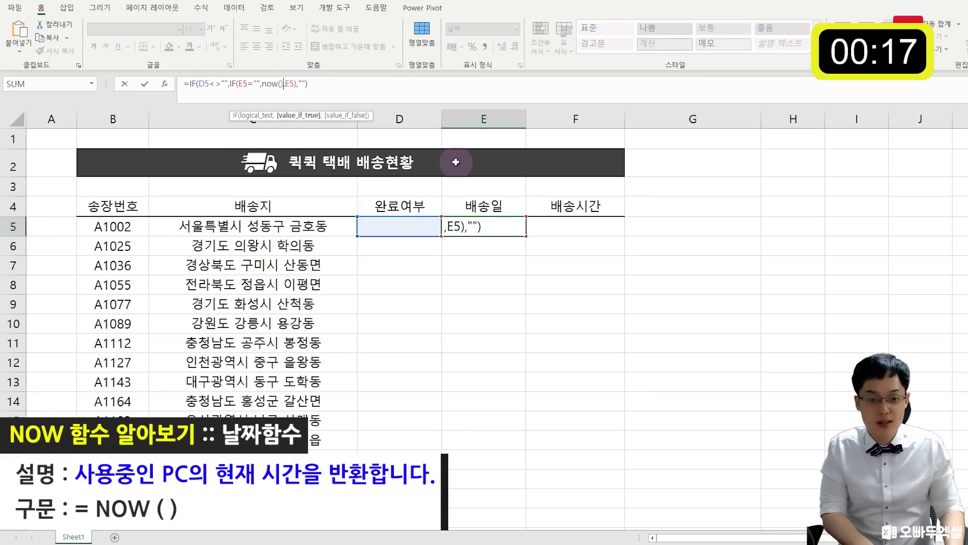
key(Return)
click(519, 225)
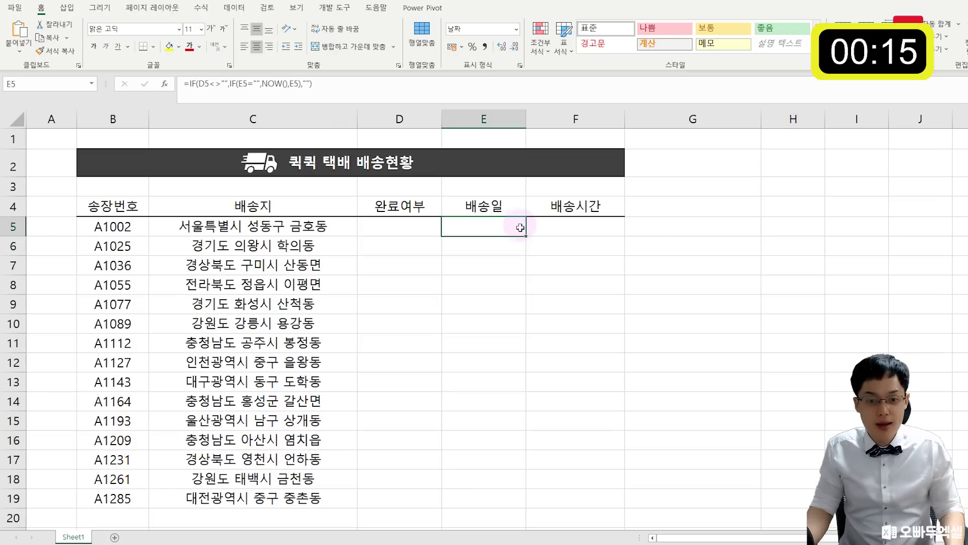
double_click(527, 235)
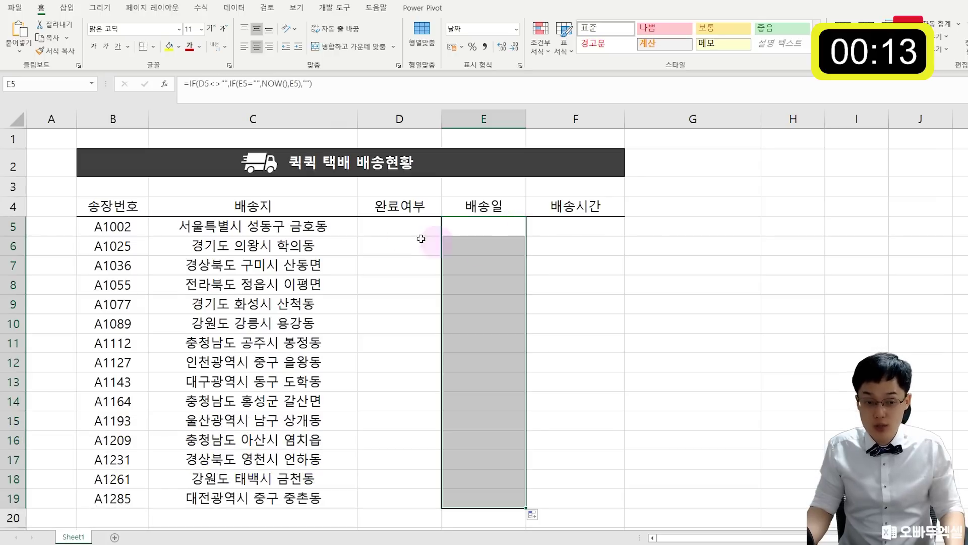
Step: Enter O as the completion mark in D5 and D7 to test the NOW formula
click(406, 227)
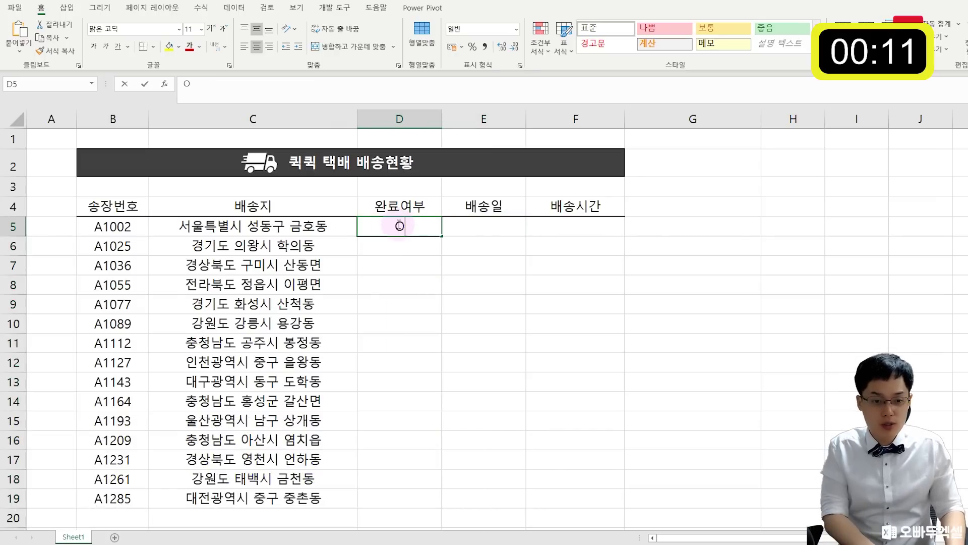
key(Down)
key(Down)
key(Return)
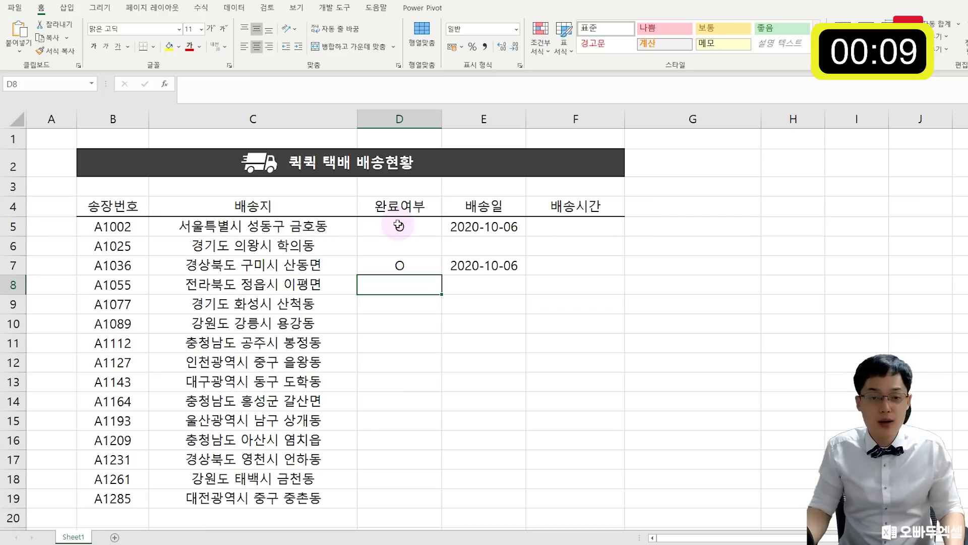
Step: Apply the time number format to the whole of column E
click(496, 119)
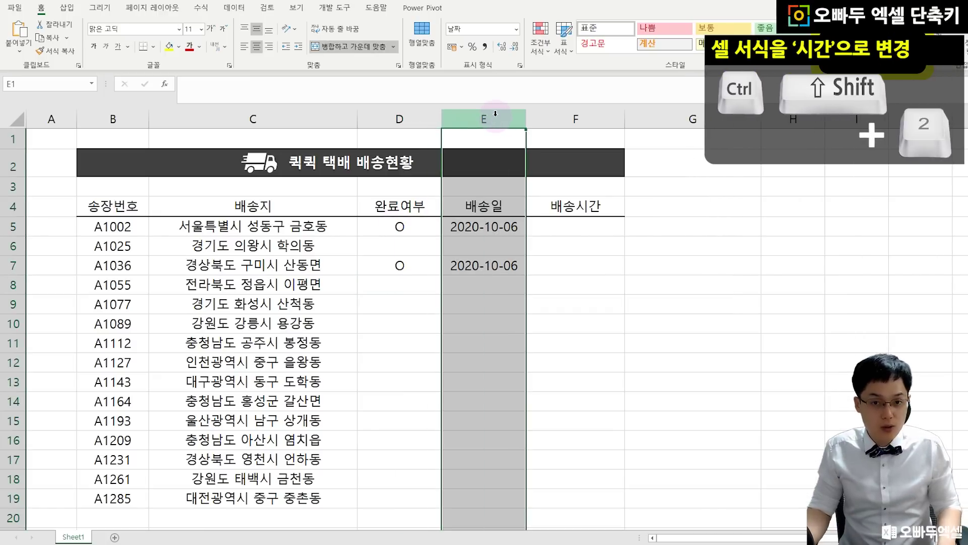
key(ctrl+shift+2)
drag(494, 228, 494, 267)
Step: Enter O as the completion mark in D9 and D8 to stamp their current times
click(409, 310)
text(O)
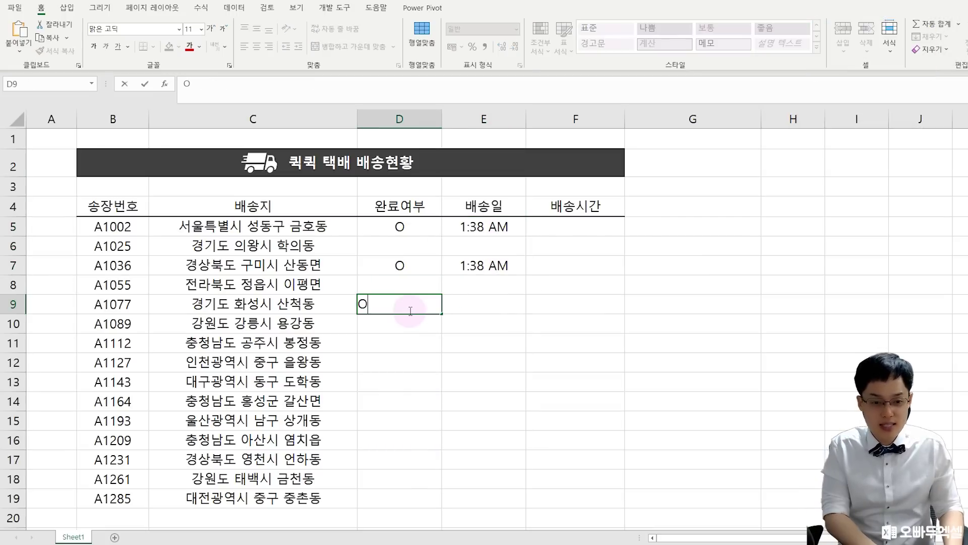
key(Return)
key(Return)
text(O)
key(Return)
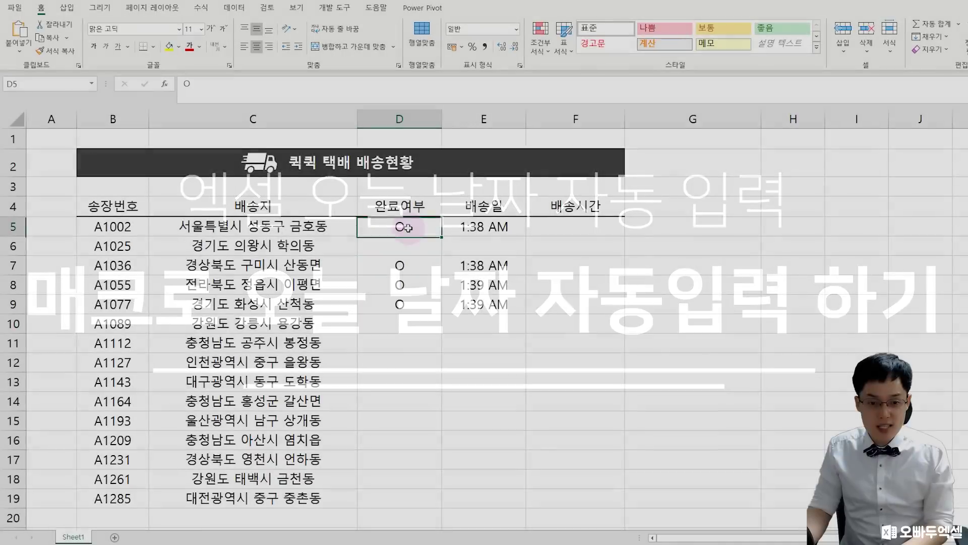
Step: Clear the contents of D5:F19, including the completion marks and the date formulas
drag(407, 228, 547, 494)
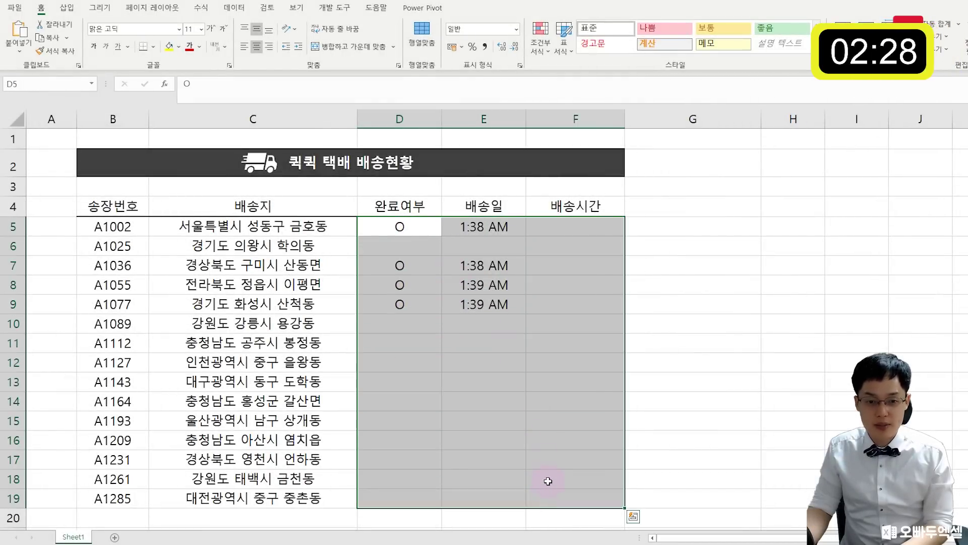
key(Delete)
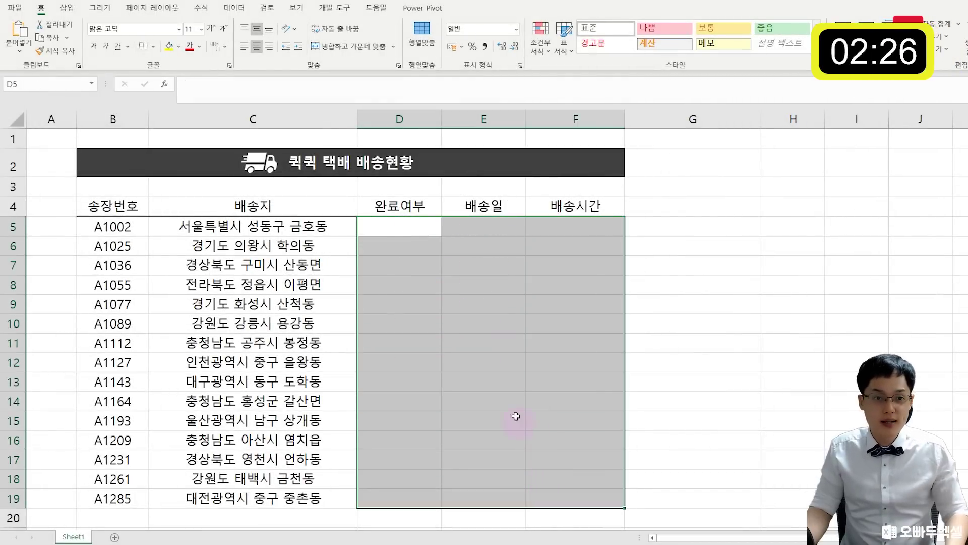
Step: Check that 개발 도구 is enabled in the ribbon customization options and open the Visual Basic editor
click(337, 11)
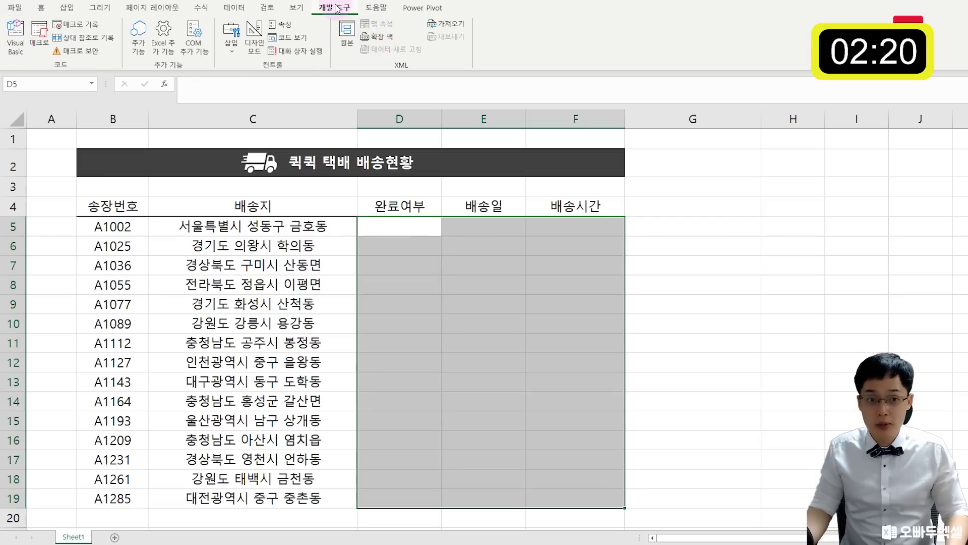
click(7, 7)
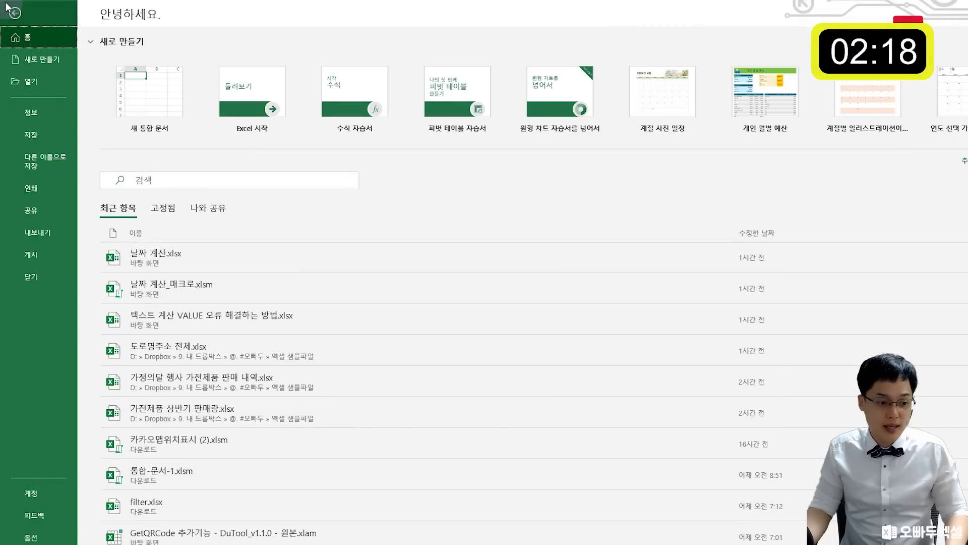
click(55, 536)
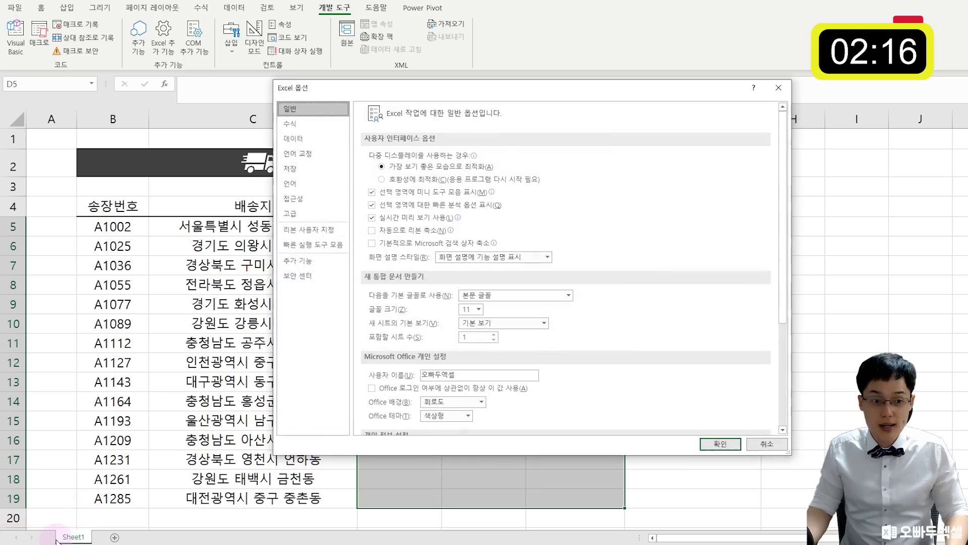
click(330, 233)
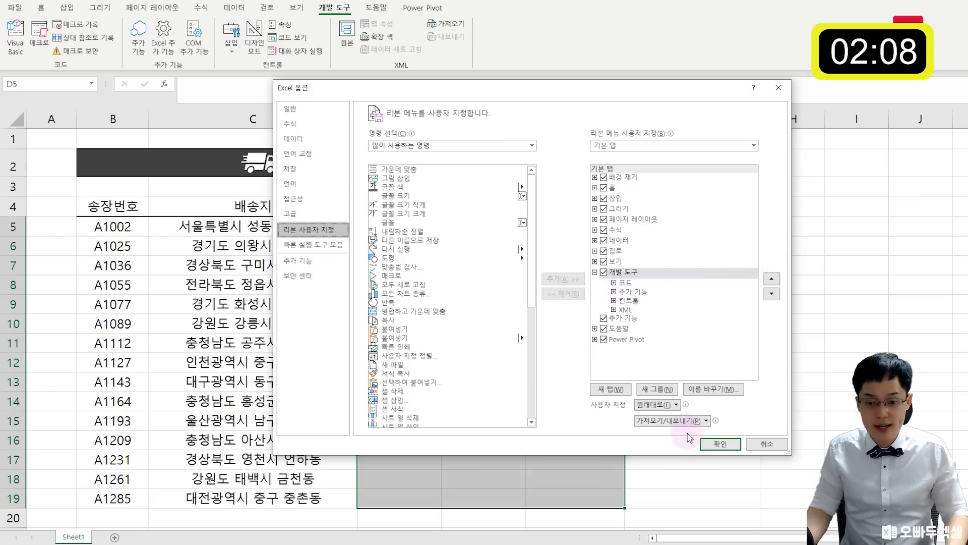
click(717, 443)
click(352, 9)
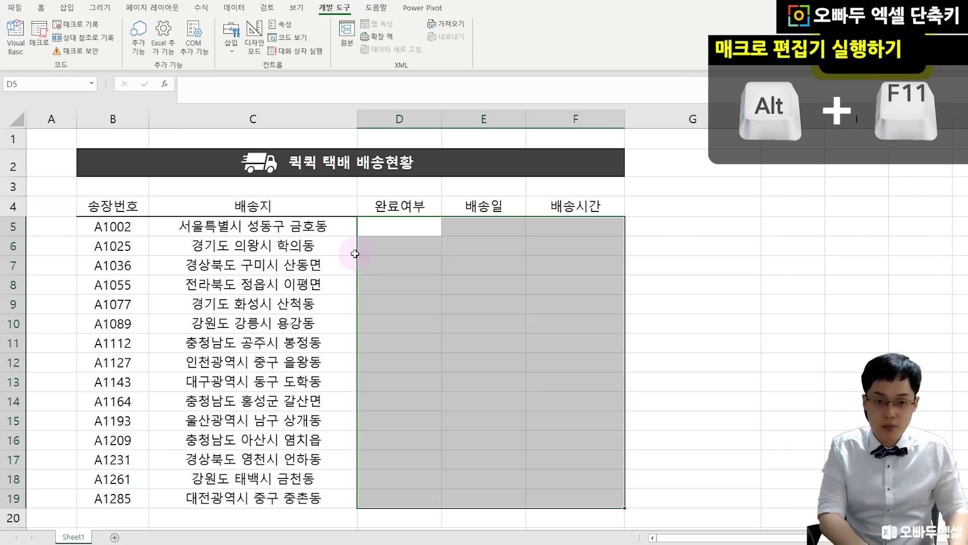
key(alt+F11)
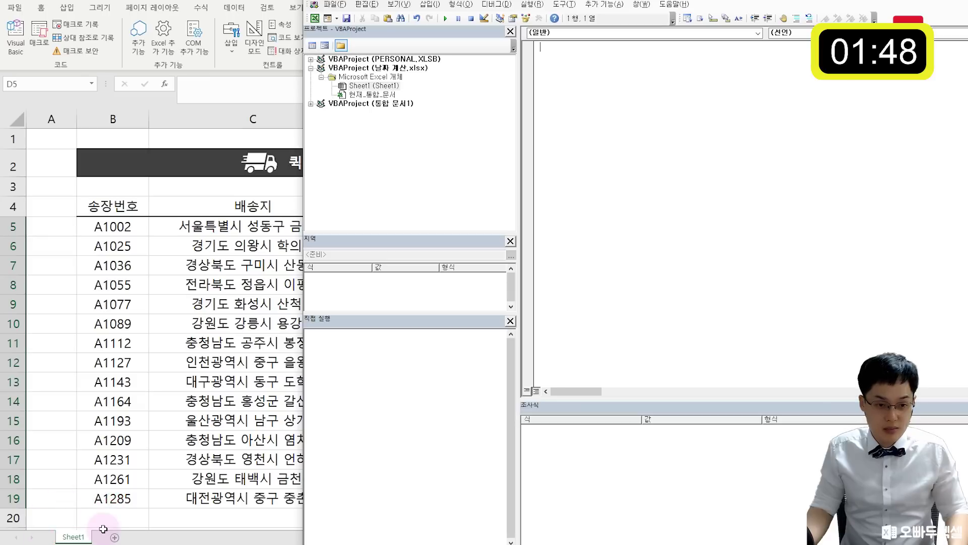
Step: Open the code module of Sheet1 in 날짜 계산.xlsx and paste the prepared Worksheet_Change macro into it
double_click(374, 87)
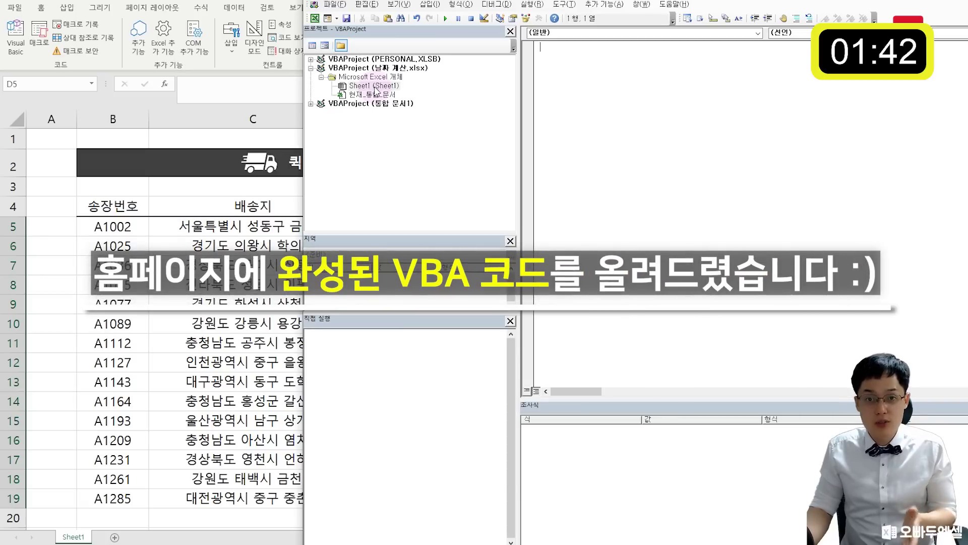
click(613, 95)
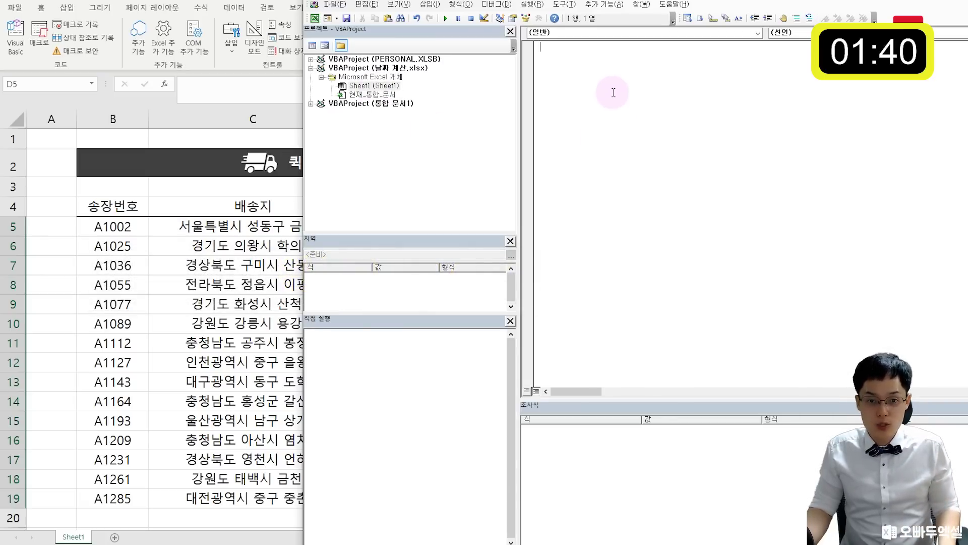
key(ctrl+v)
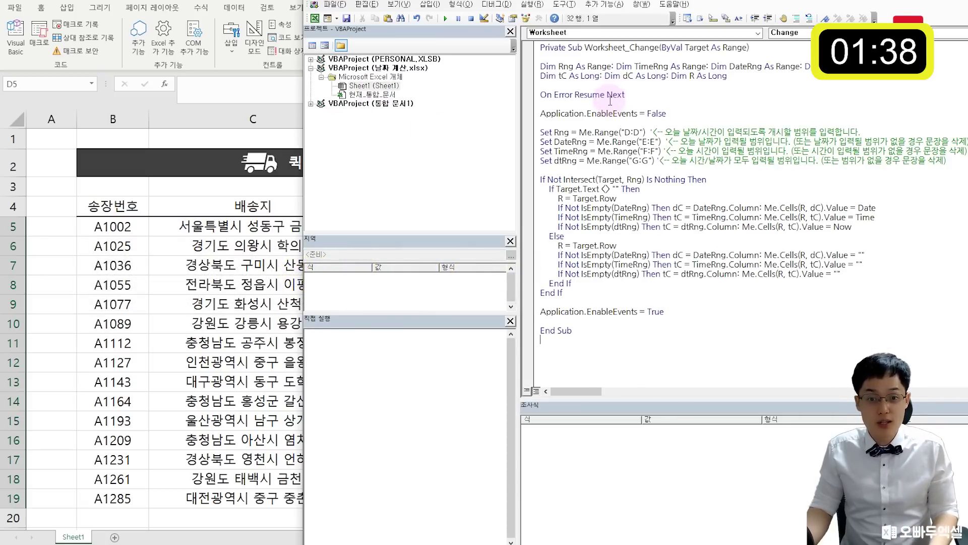
Step: Arrange the code window beside the worksheet and compare the macro's Rng, DateRng, TimeRng and dtRng range assignments with the sheet's columns
drag(535, 123, 672, 170)
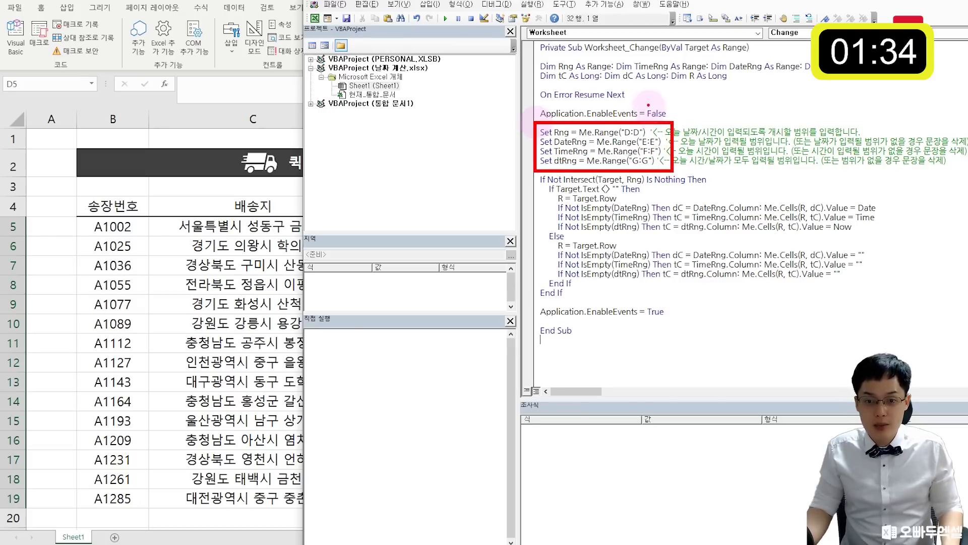
drag(648, 104, 662, 104)
key(Escape)
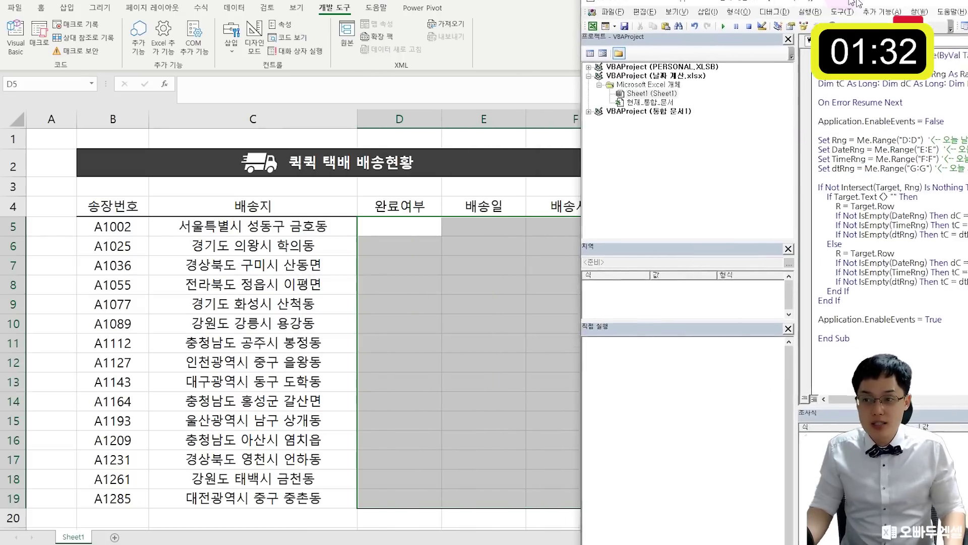
drag(740, 273, 533, 272)
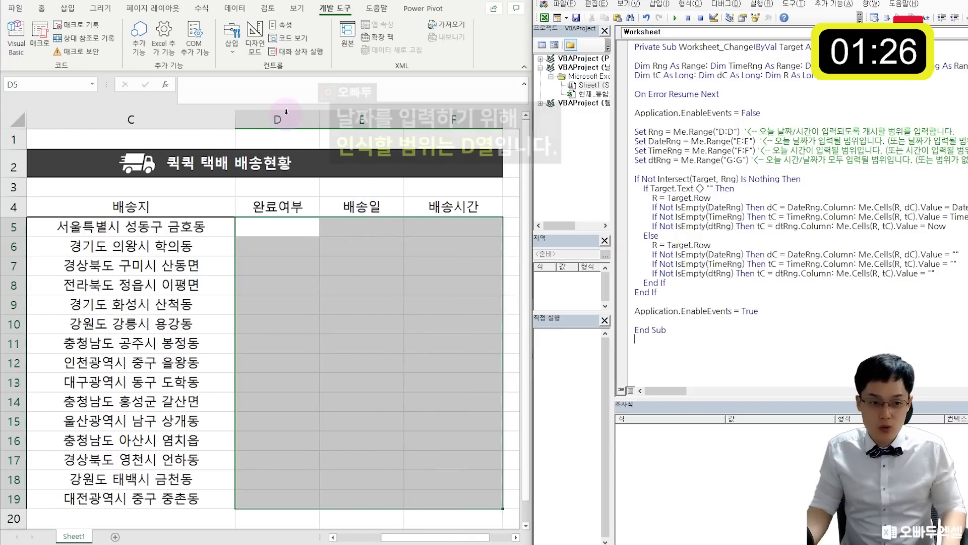
mouse_move(231, 110)
mouse_down()
mouse_move(301, 239)
mouse_move(323, 467)
mouse_up()
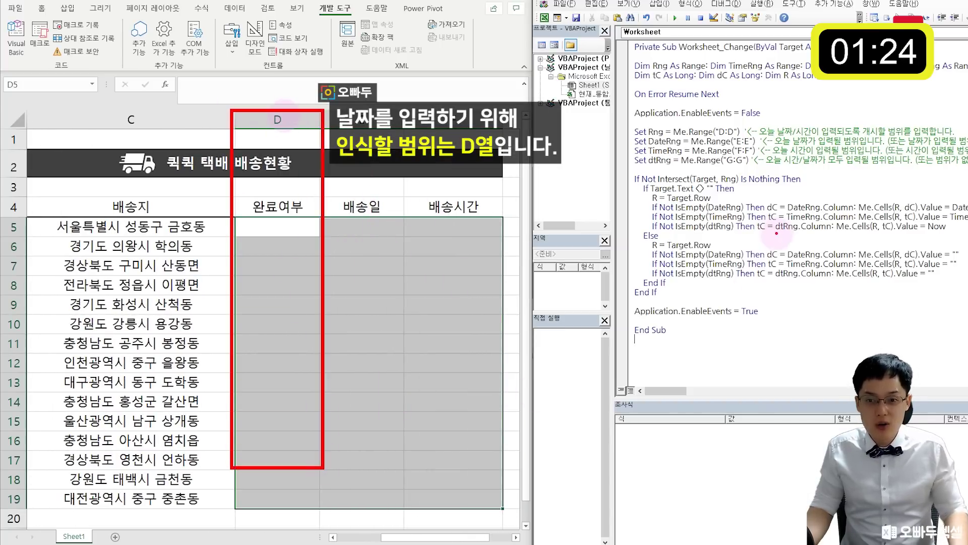
drag(709, 122, 734, 135)
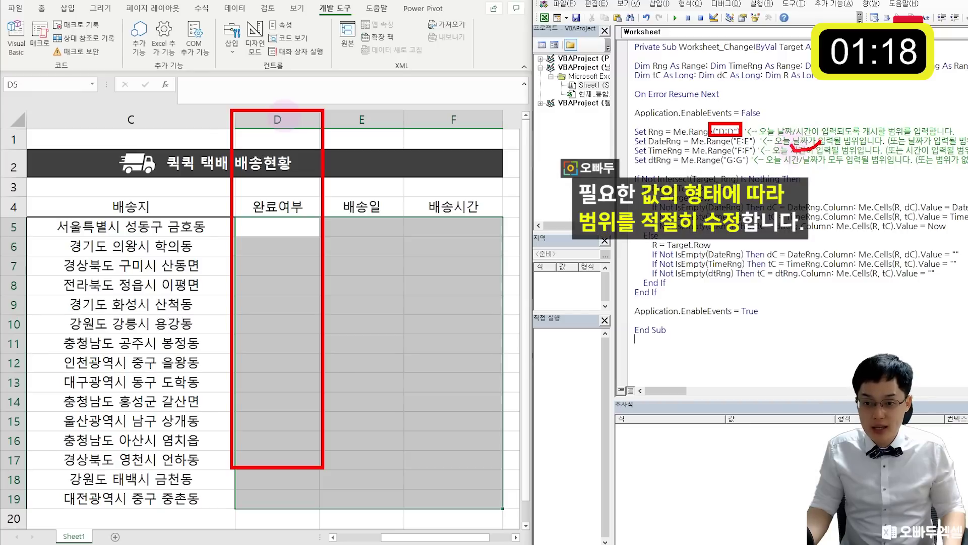
mouse_move(756, 137)
mouse_down()
mouse_move(733, 145)
mouse_move(747, 151)
mouse_move(758, 132)
mouse_up()
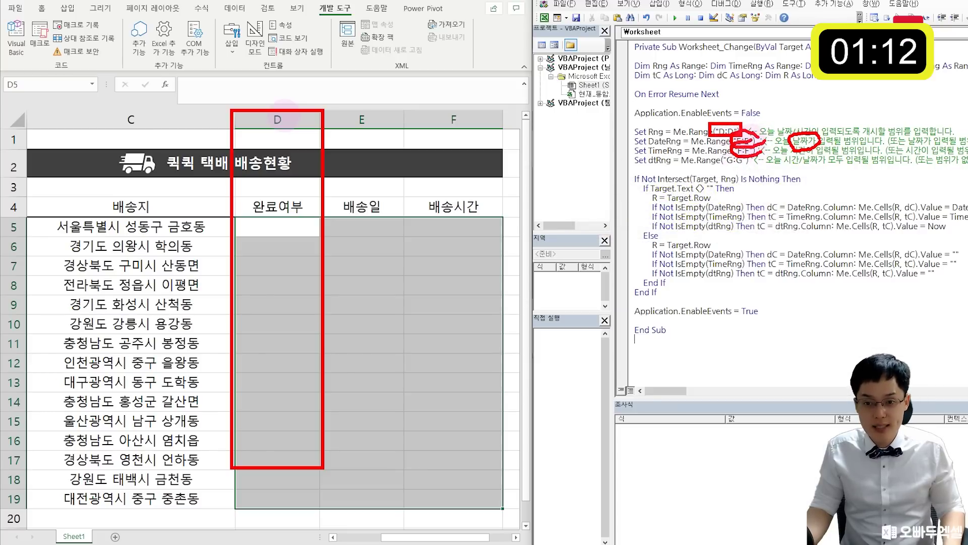
drag(770, 165, 840, 167)
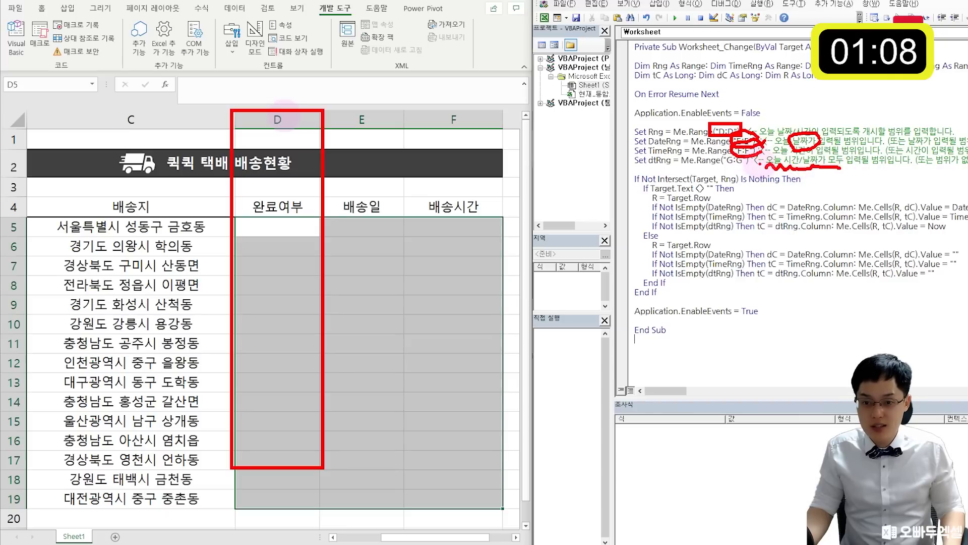